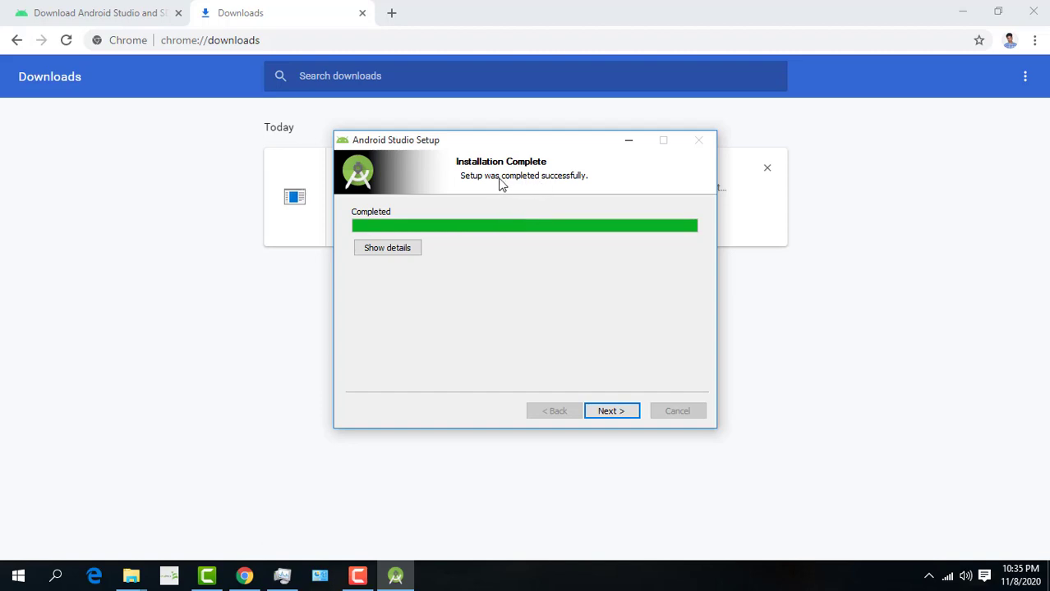
- Finish the Android Studio installer with Start Android Studio enabled, and minimize the browser window
left_click(619, 415)
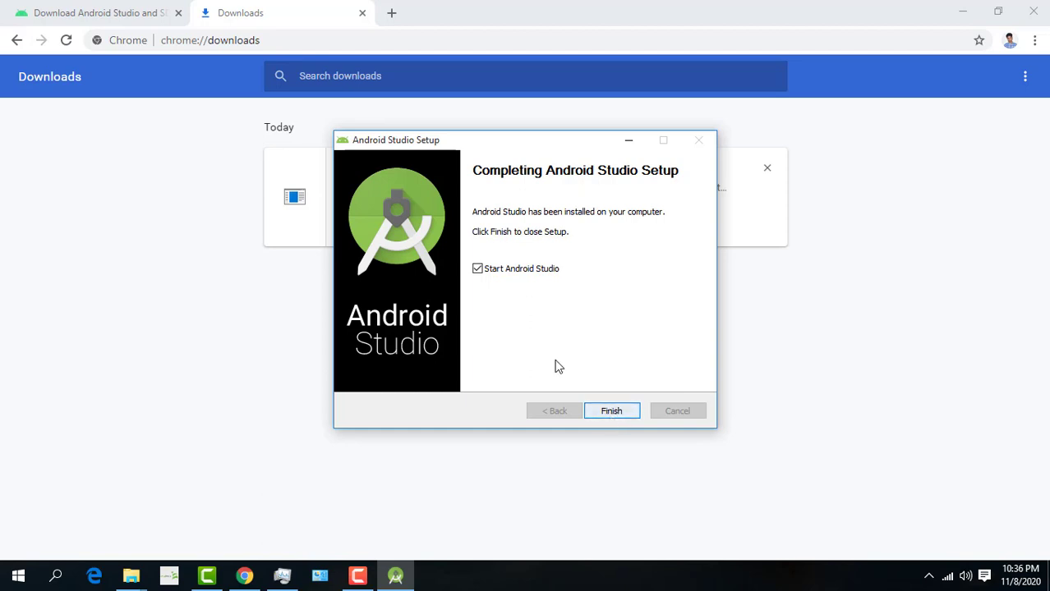
left_click(608, 410)
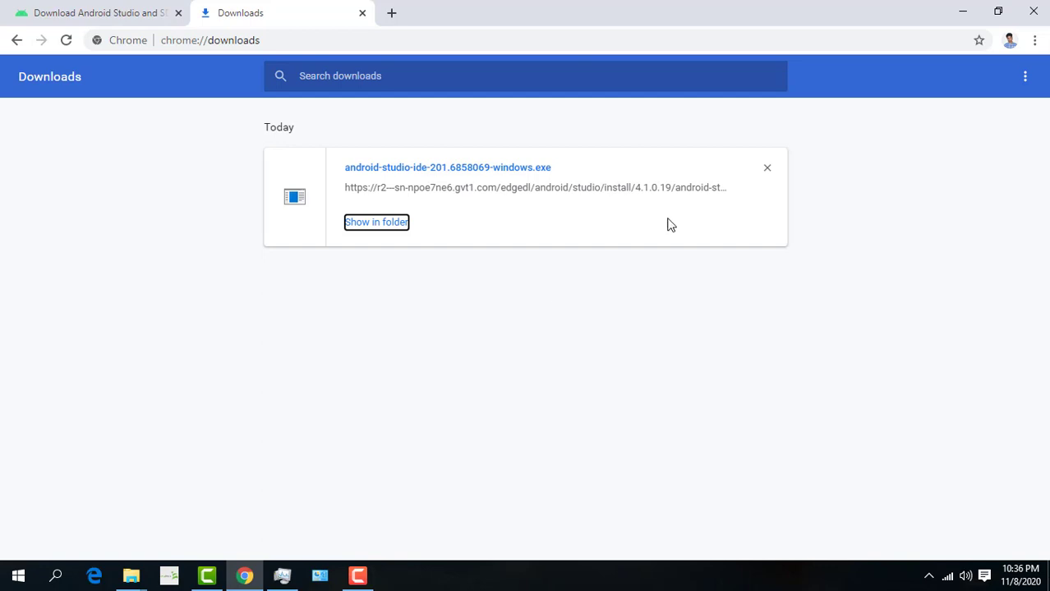
left_click(963, 11)
left_click(964, 11)
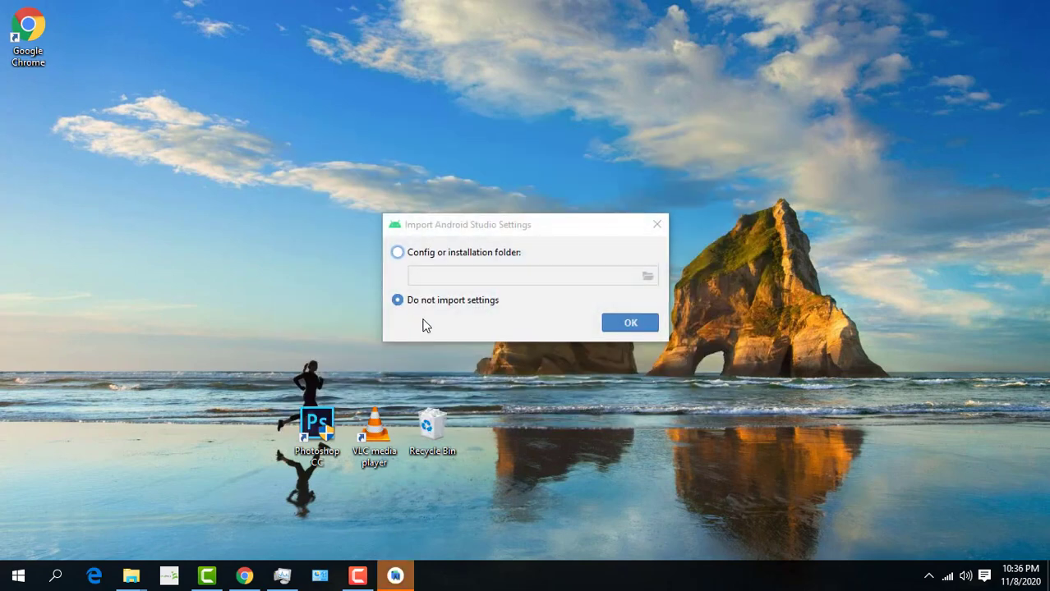
- Start Android Studio without importing settings and agree to send usage statistics to Google
left_click(624, 324)
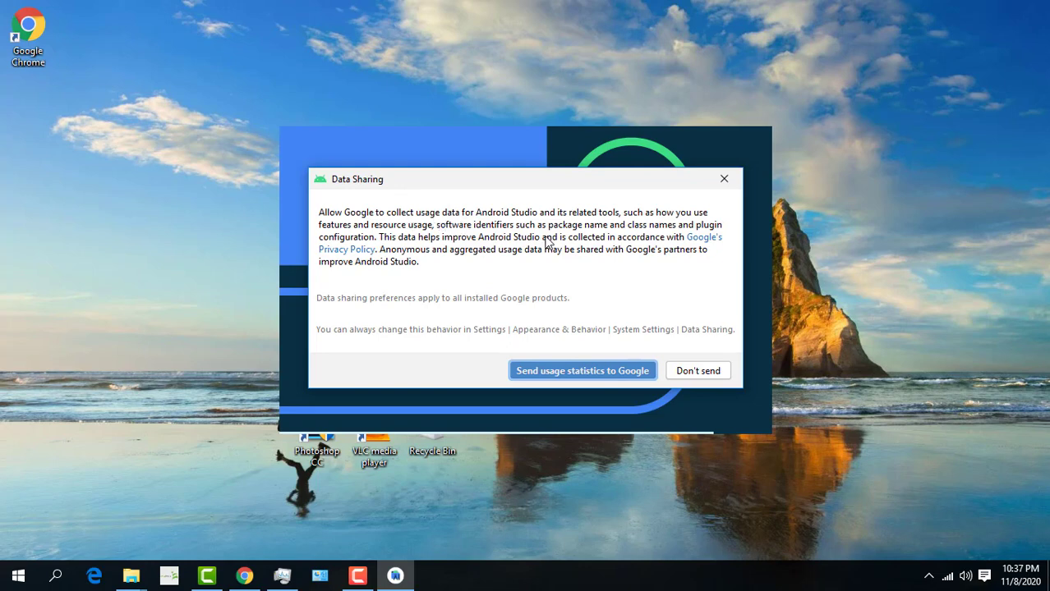
left_click(573, 372)
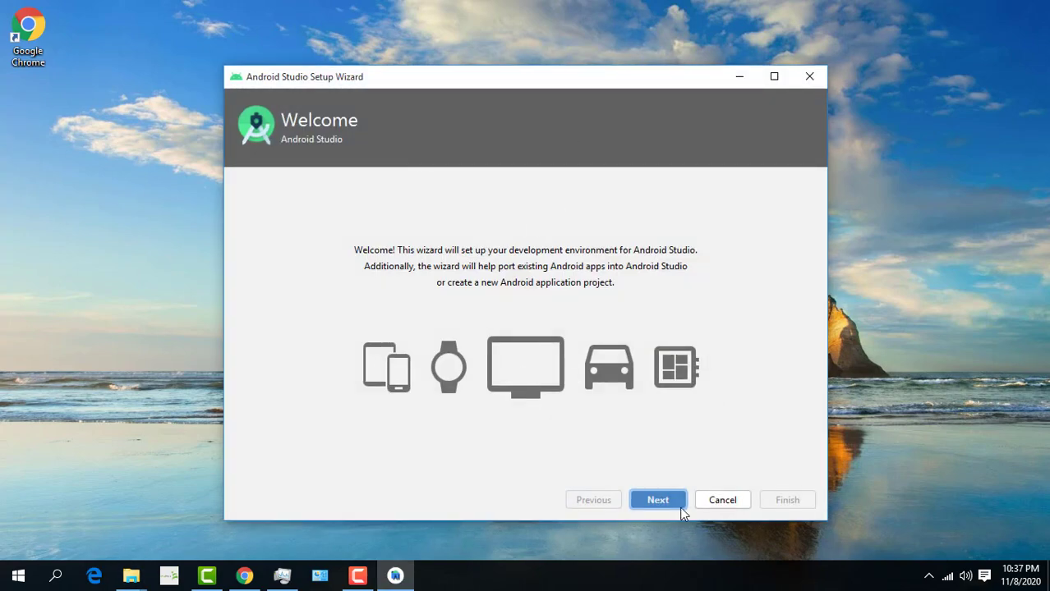
- Choose the Standard install type and the Light UI theme in the setup wizard
left_click(661, 501)
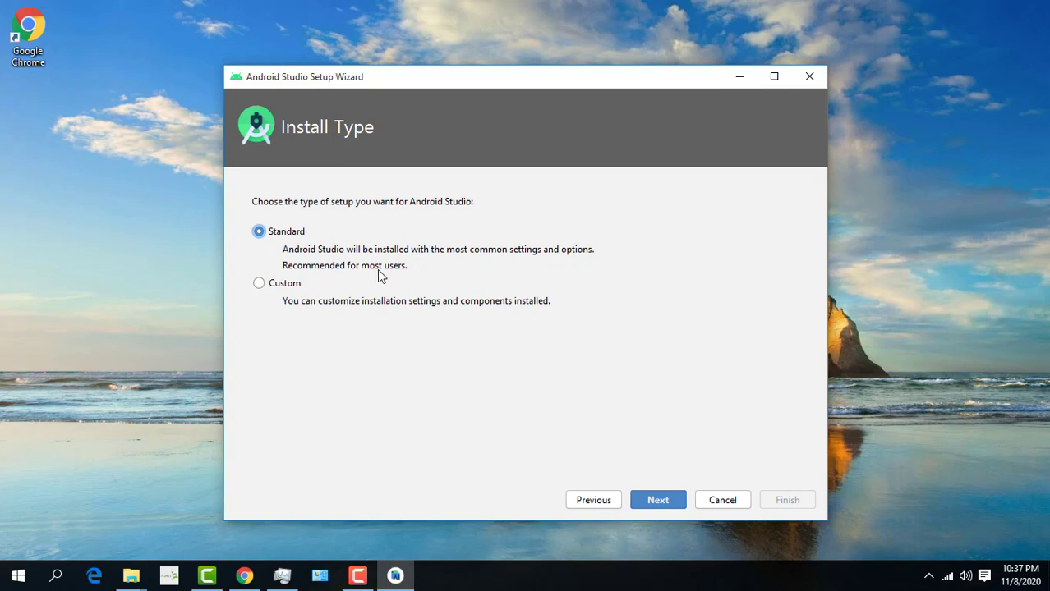
left_click(647, 509)
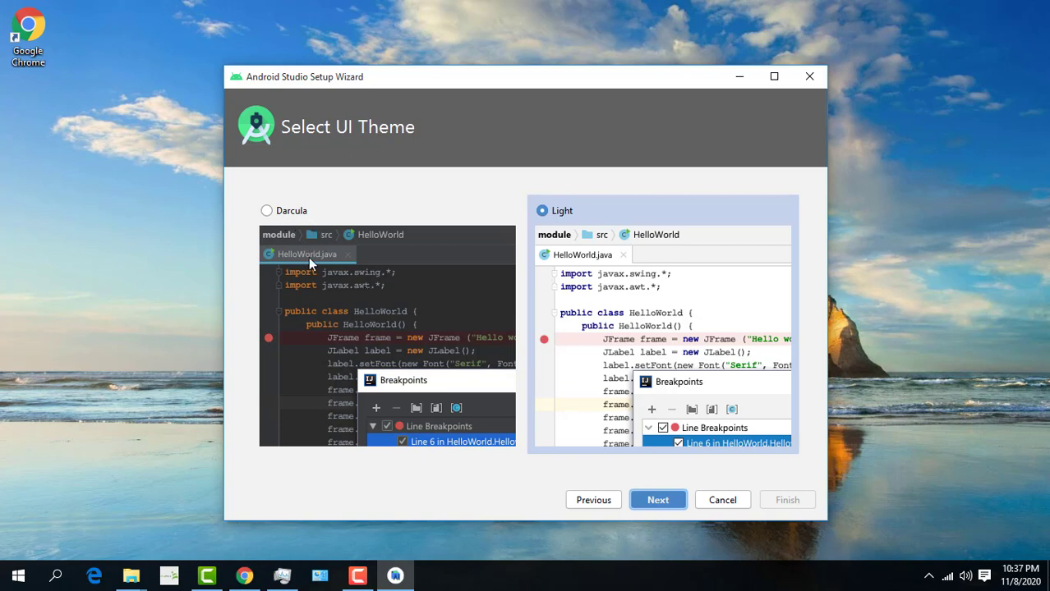
left_click(267, 212)
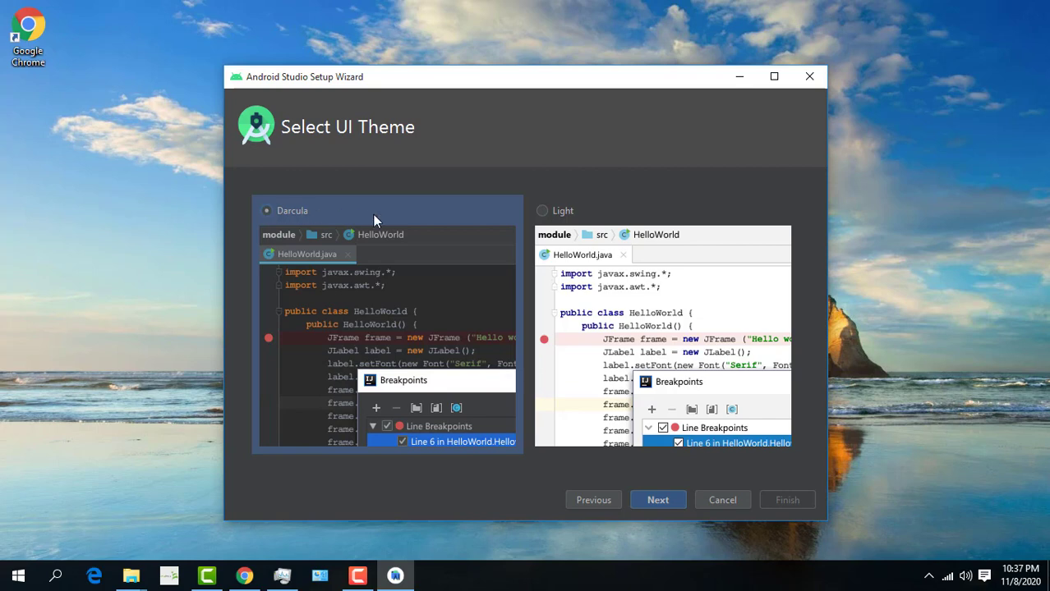
left_click(542, 213)
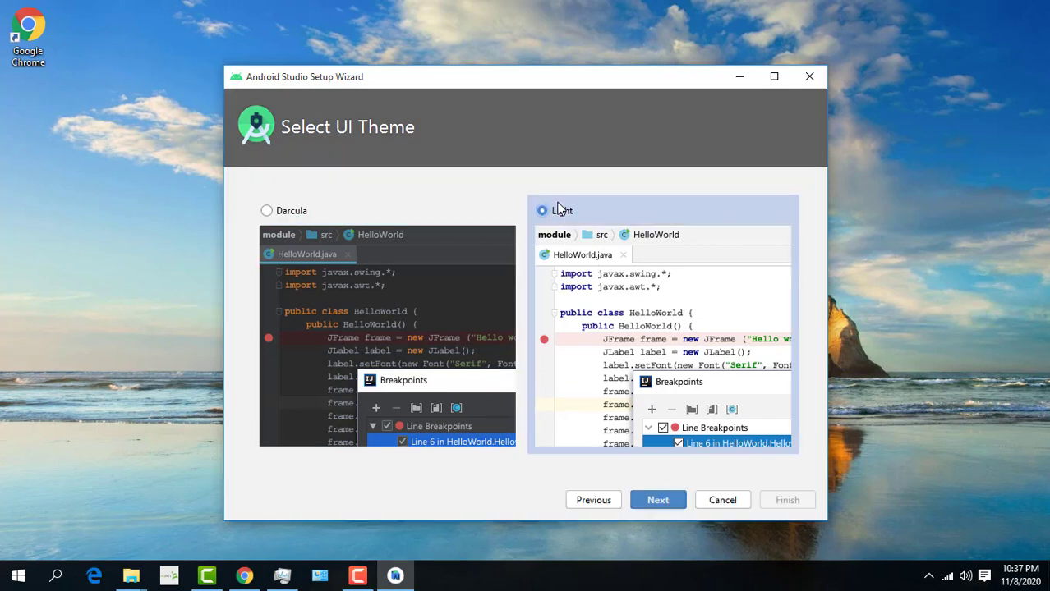
left_click(658, 500)
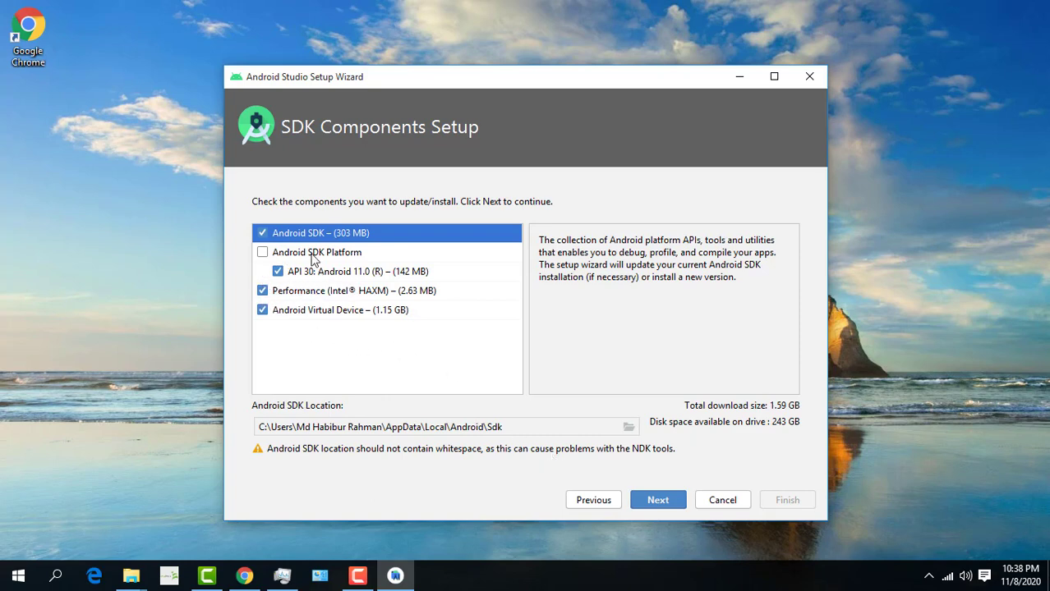
- Accept the preselected SDK components, review the installation settings, and start the component download
left_click(654, 503)
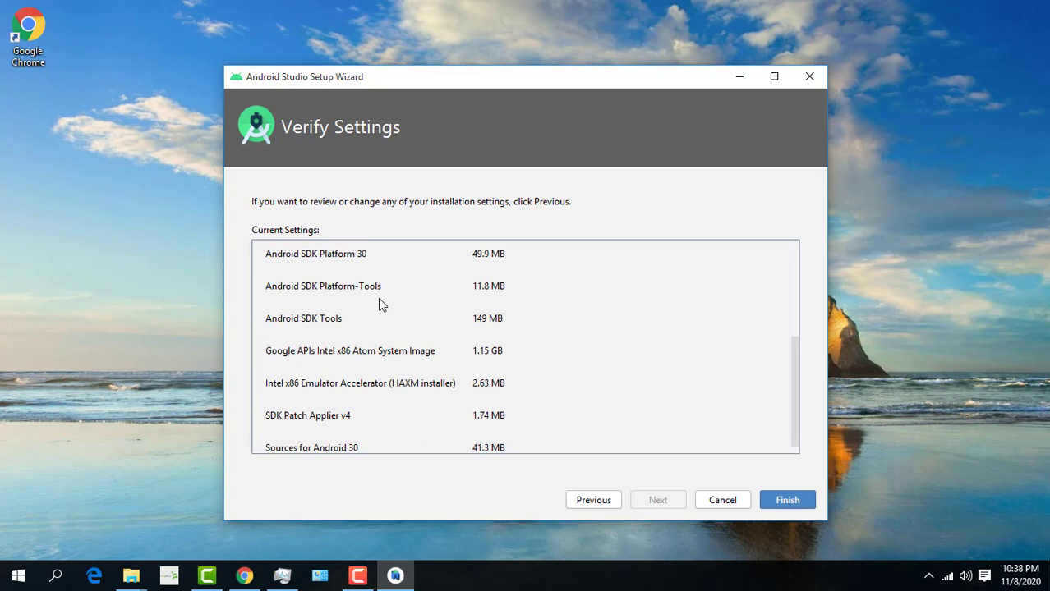
scroll(371, 349, "up", 3)
scroll(371, 349, "up", 2)
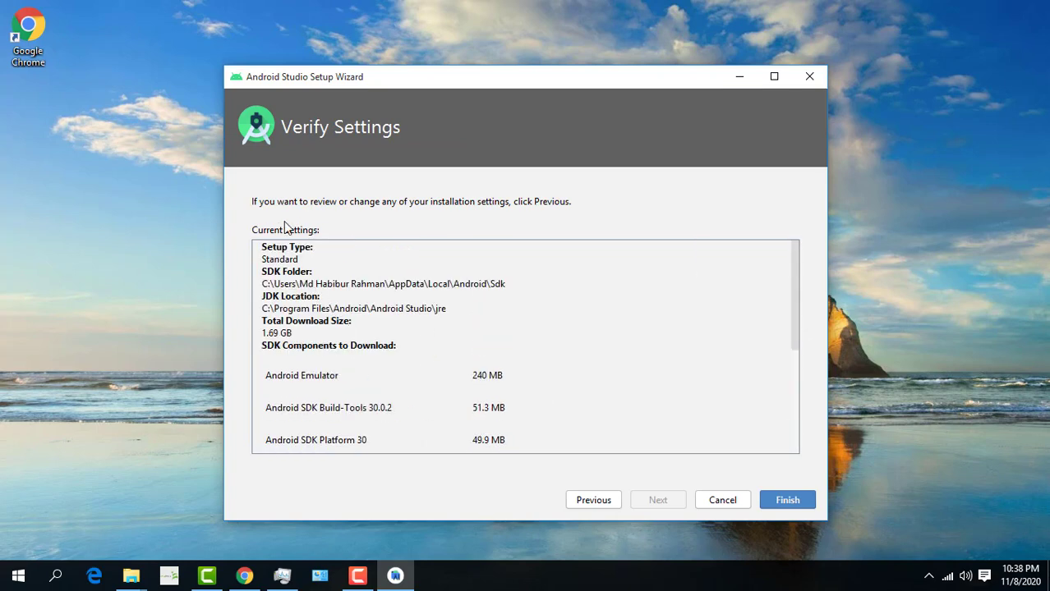
scroll(374, 277, "down", 2)
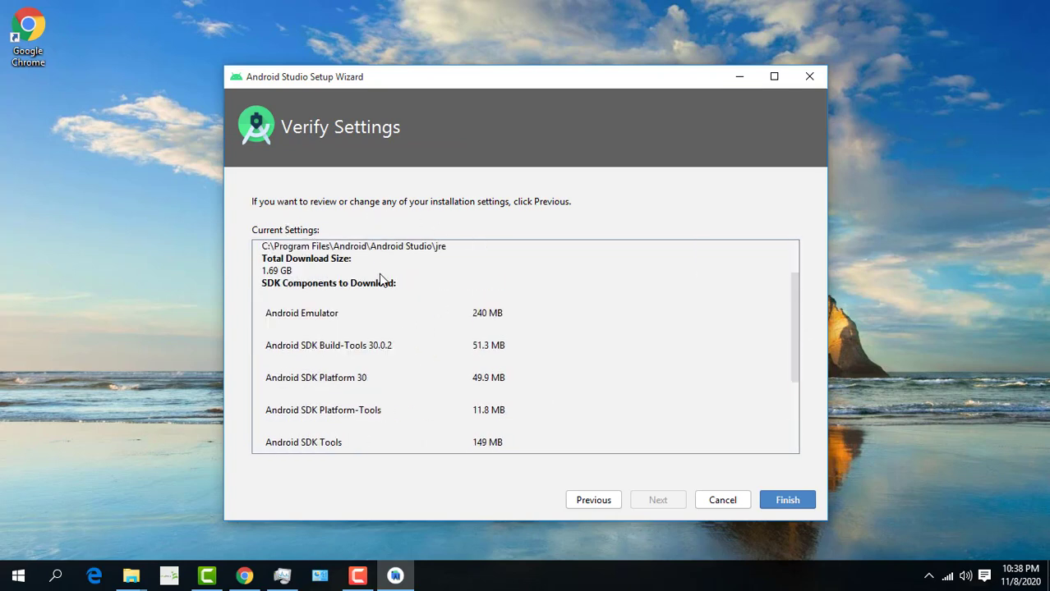
scroll(415, 345, "down", 3)
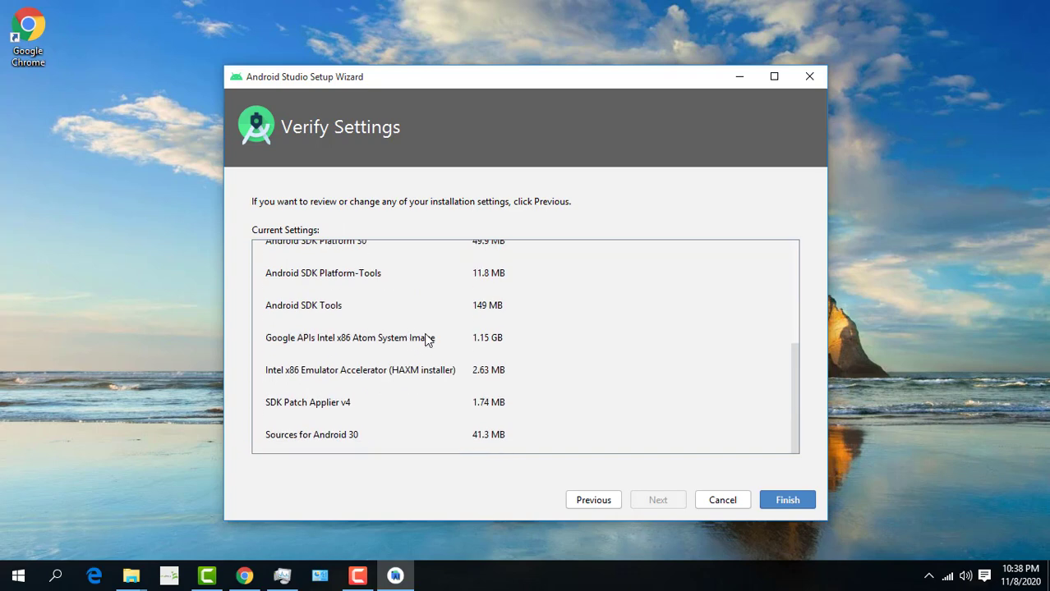
scroll(458, 332, "up", 3)
left_click(787, 501)
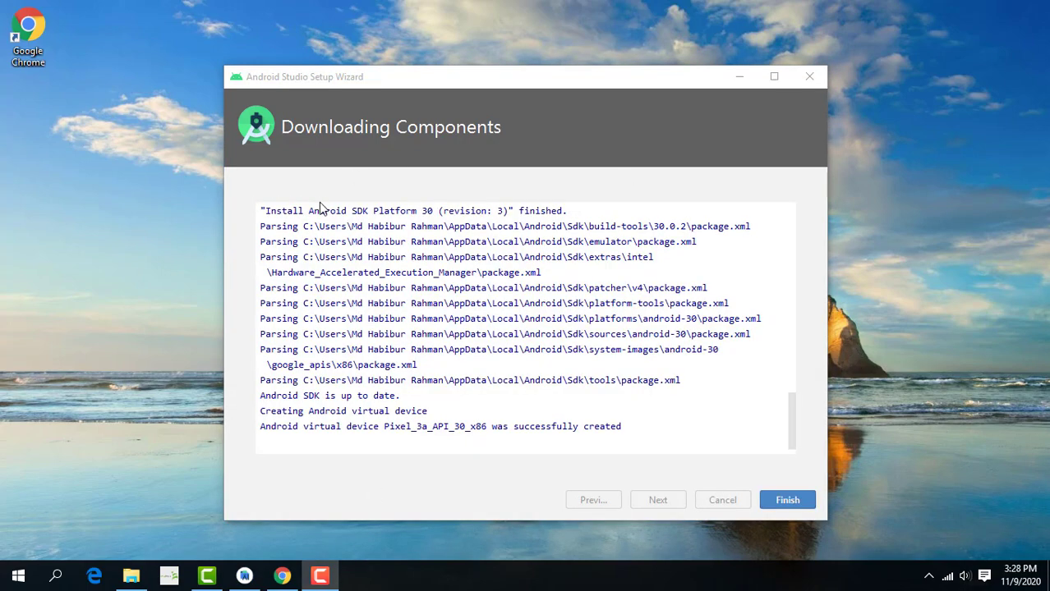
- Review the end of the component download log and finish the setup wizard
scroll(402, 284, "up", 1)
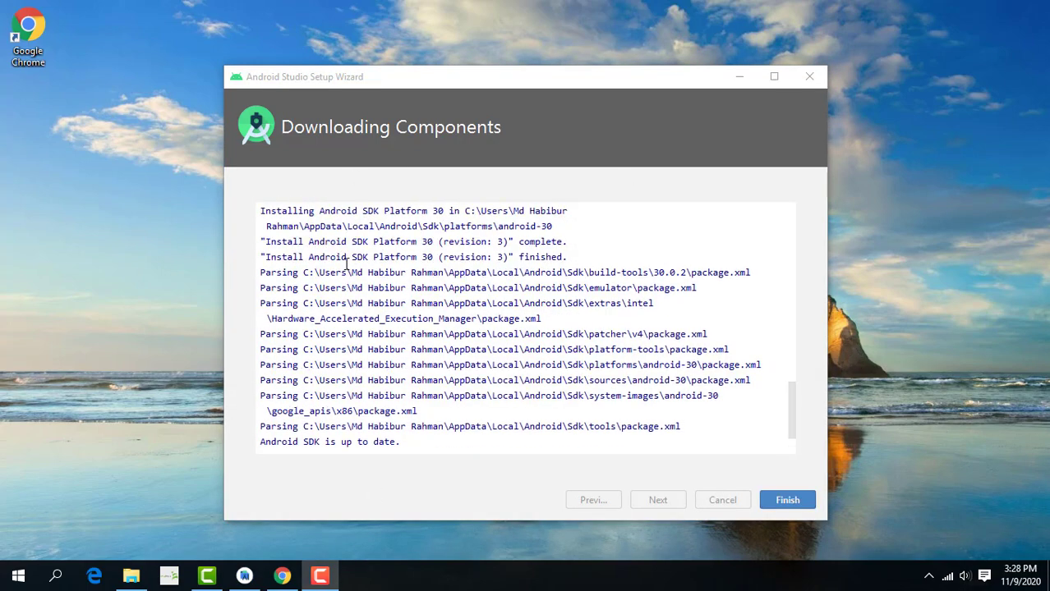
scroll(346, 261, "down", 1)
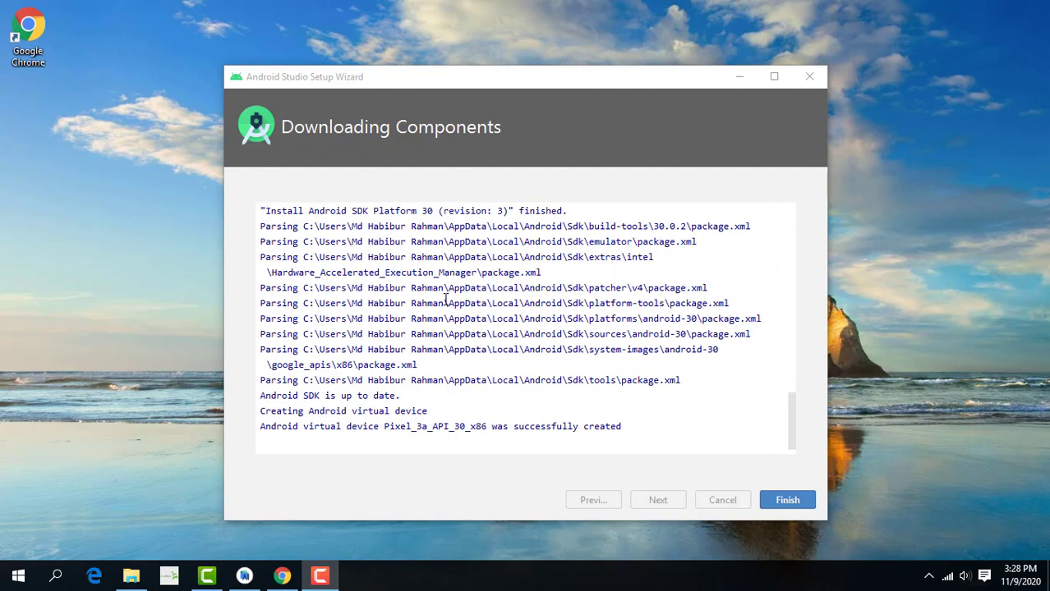
left_click(784, 500)
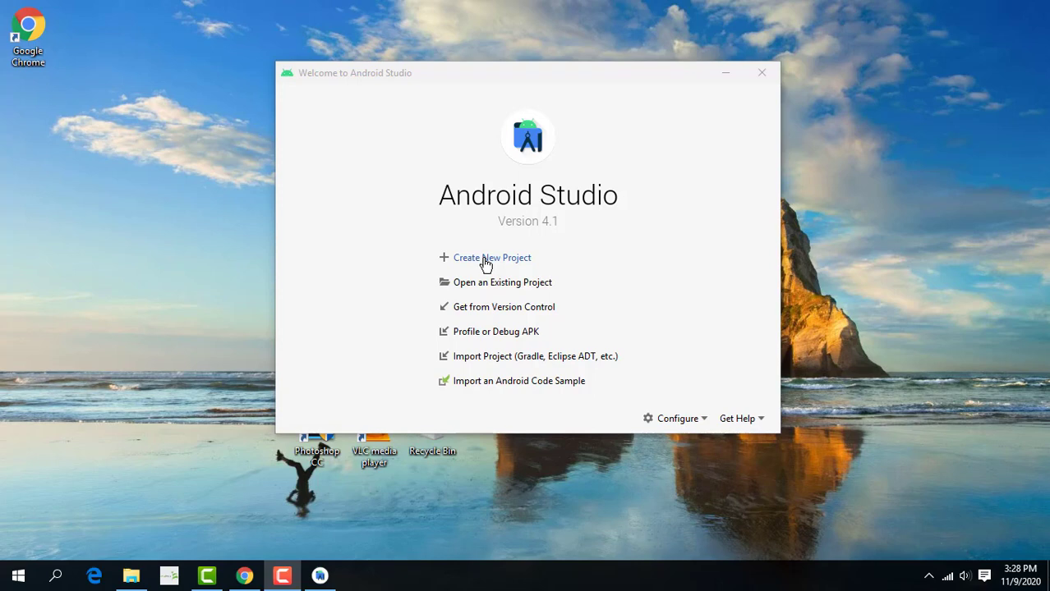
- Open the SDK Manager from the welcome window and examine the list of available SDK platforms
left_click(678, 423)
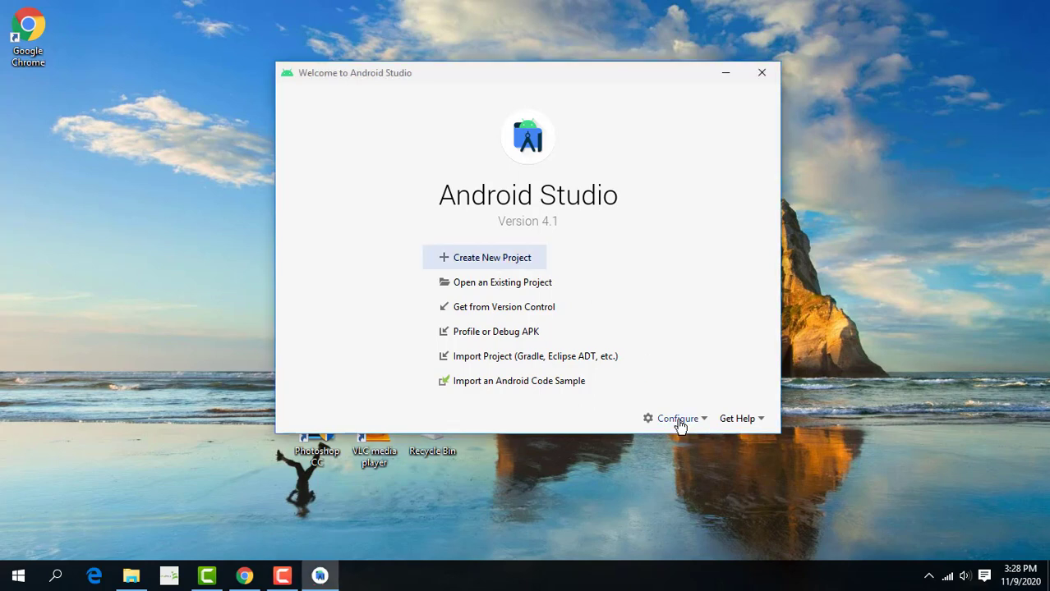
left_click(679, 423)
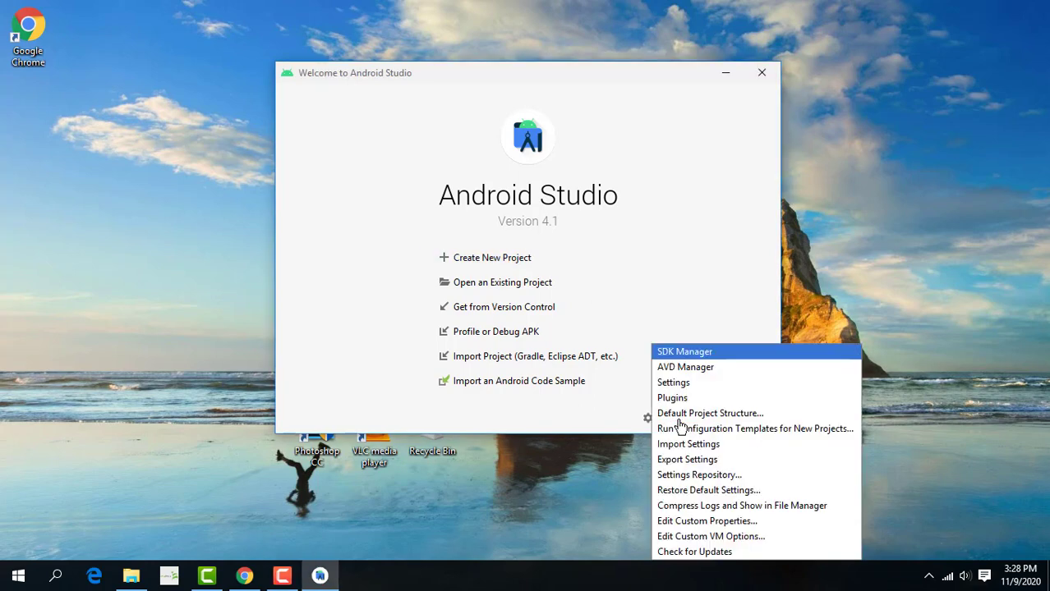
left_click(698, 358)
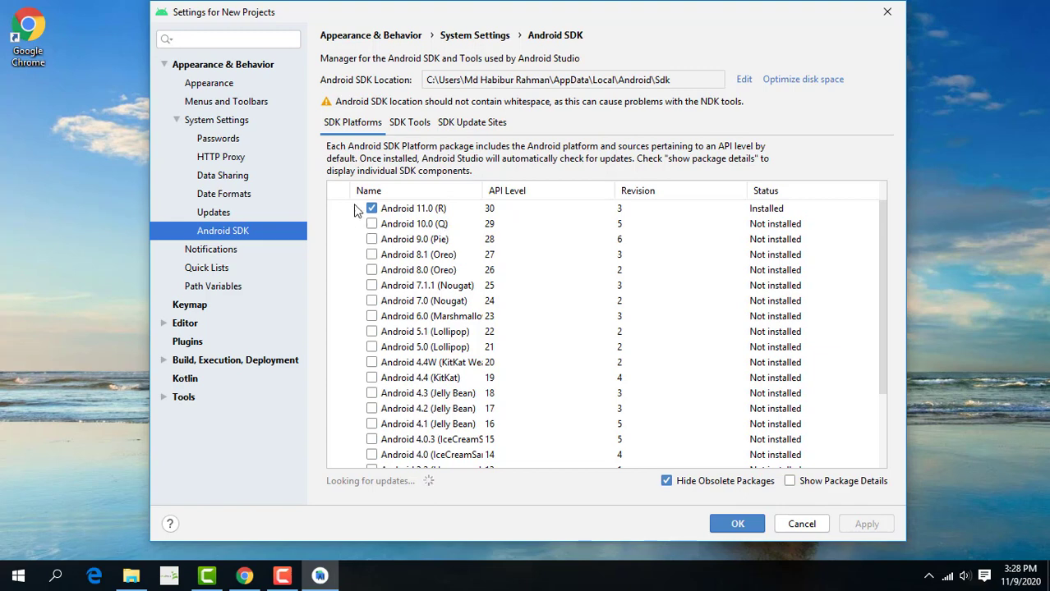
scroll(414, 411, "down", 2)
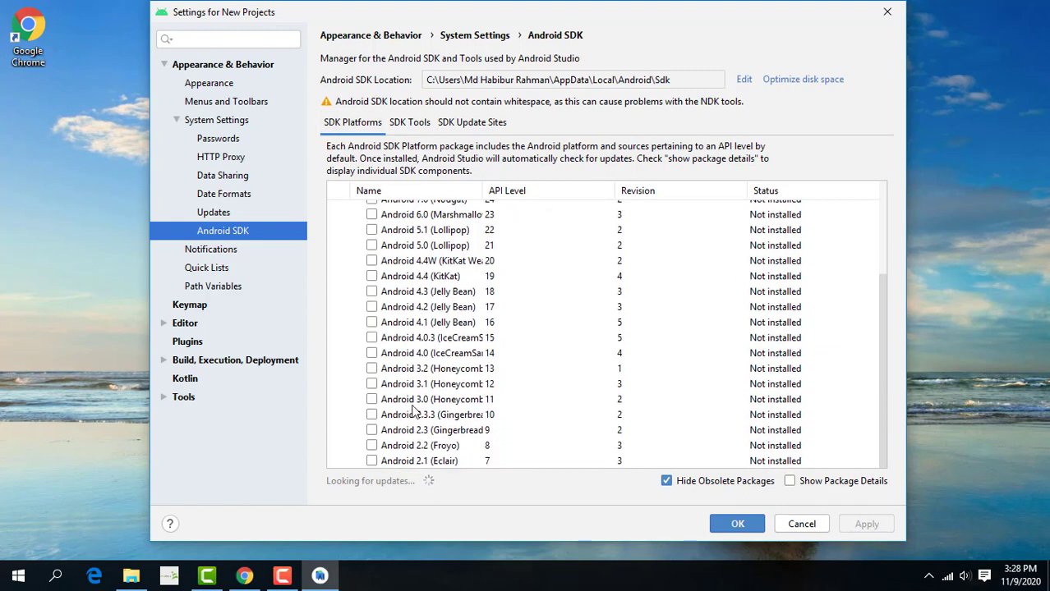
scroll(393, 275, "down", 3)
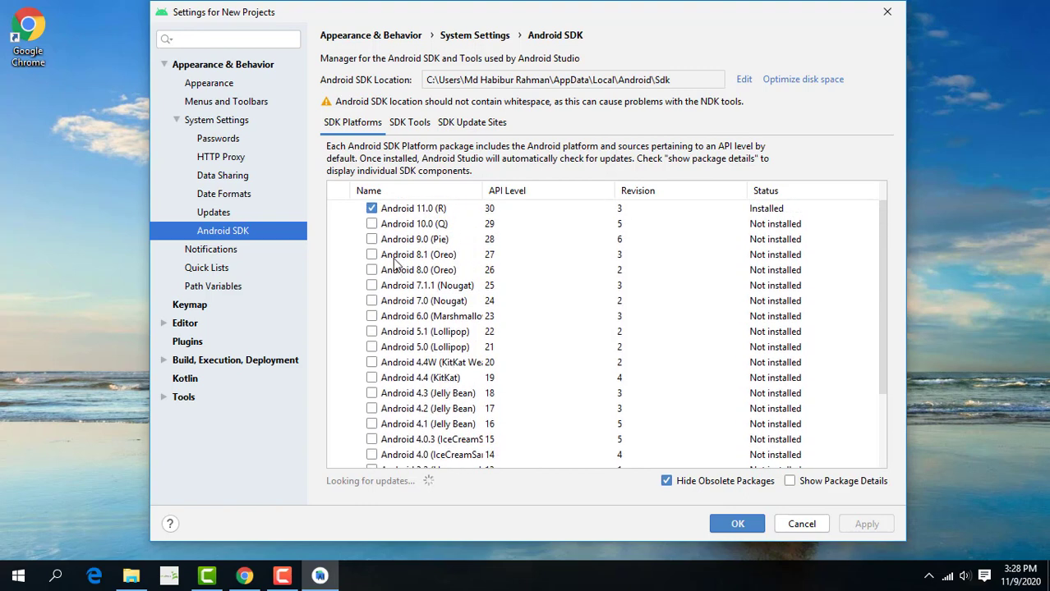
scroll(419, 271, "down", 3)
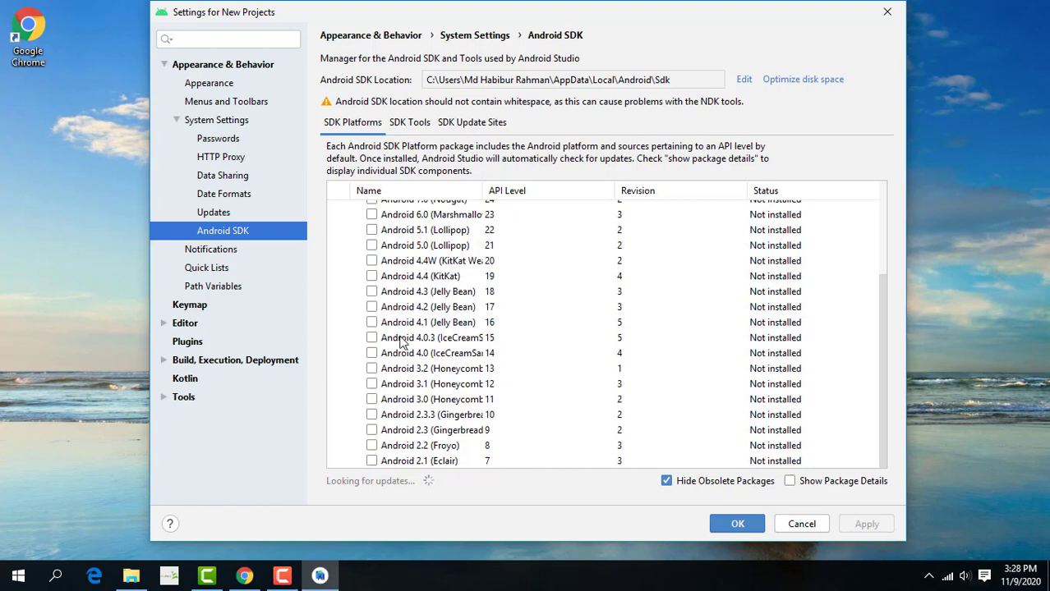
scroll(423, 271, "up", 3)
scroll(410, 255, "down", 3)
scroll(378, 288, "up", 3)
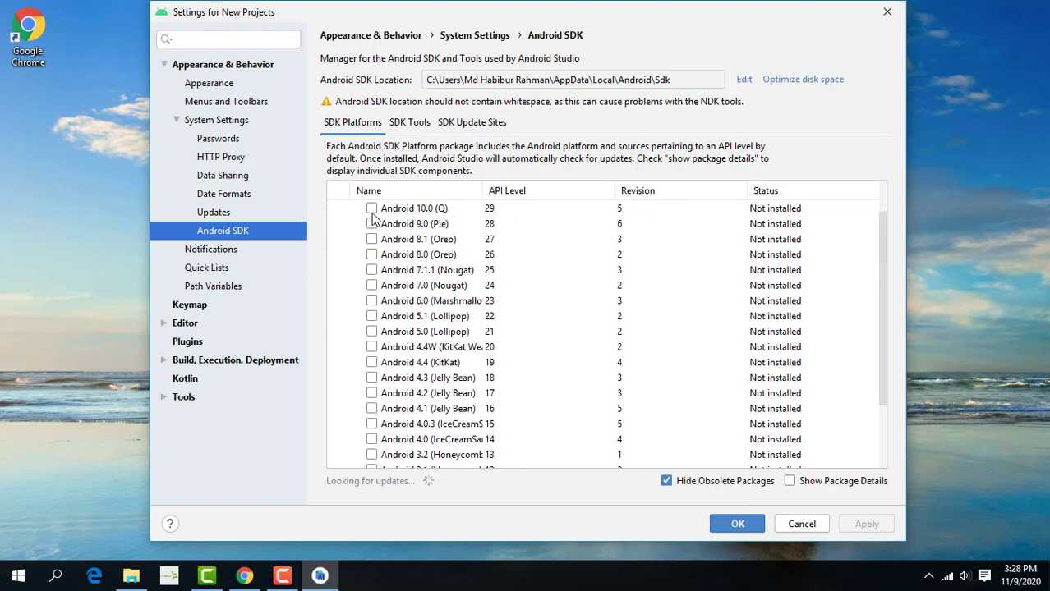
- Mark every SDK platform from Android 10.0 (Q) down to Android 2.1 (Eclair) for installation
left_click(372, 209)
scroll(370, 238, "up", 1)
left_click(371, 239)
left_click(371, 255)
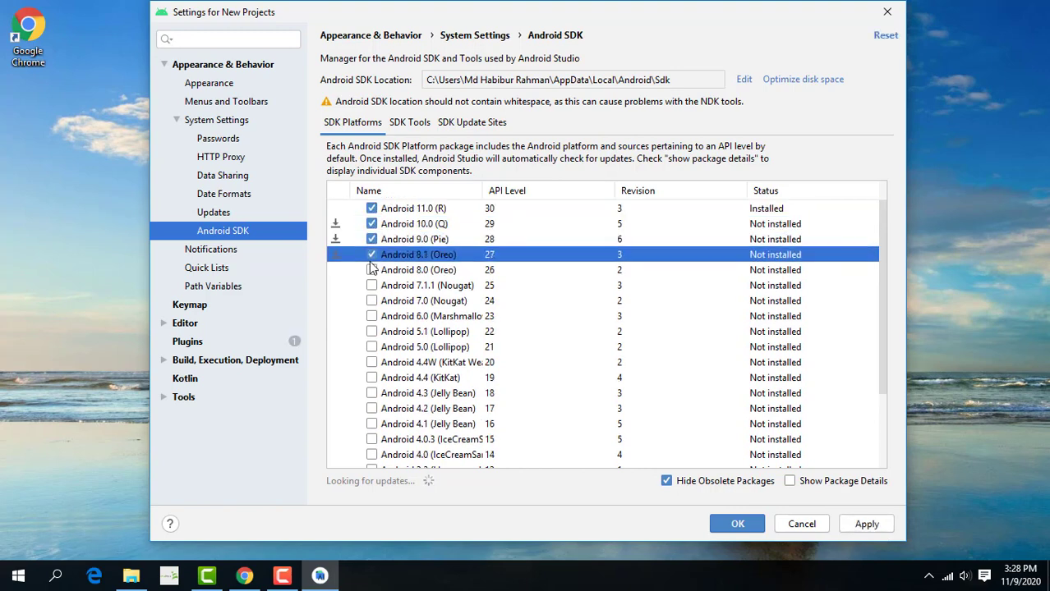
left_click(372, 270)
left_click(371, 285)
left_click(371, 300)
scroll(372, 317, "down", 1)
scroll(371, 317, "down", 1)
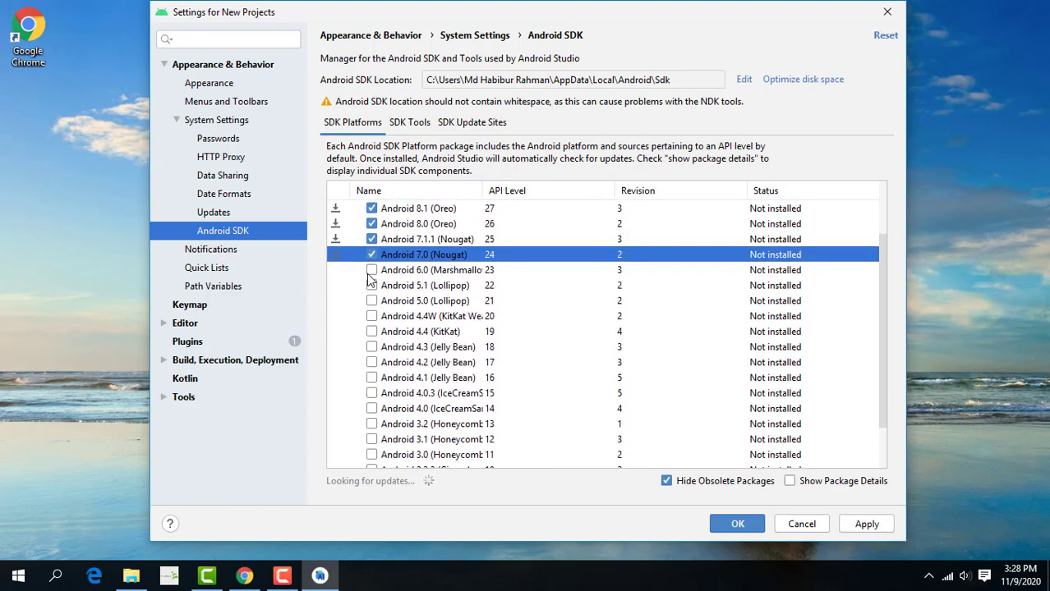
left_click(371, 270)
left_click(371, 285)
left_click(372, 301)
left_click(372, 316)
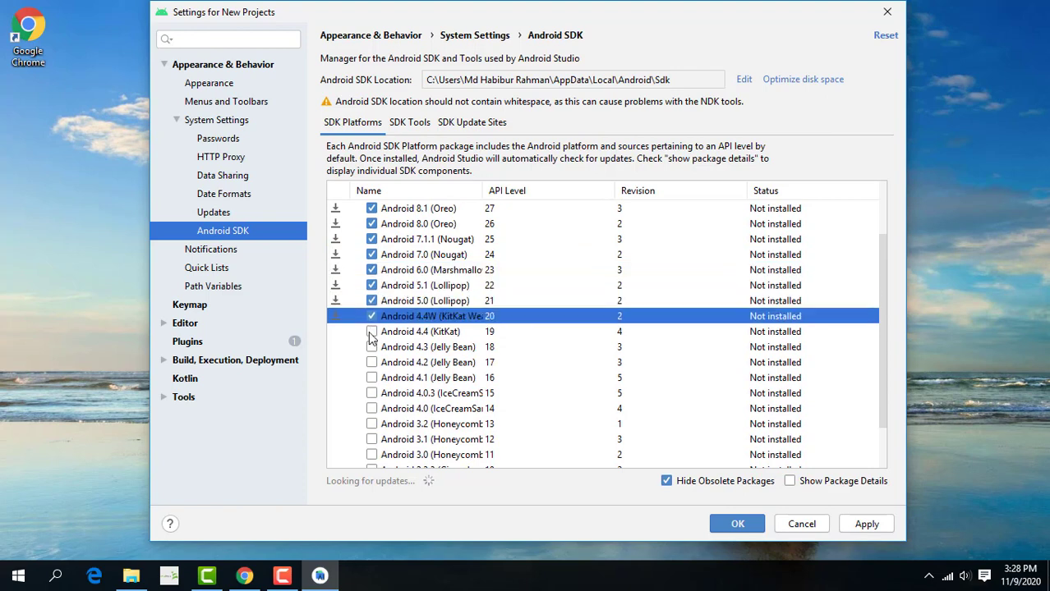
left_click(371, 331)
scroll(371, 320, "down", 1)
left_click(371, 296)
left_click(372, 306)
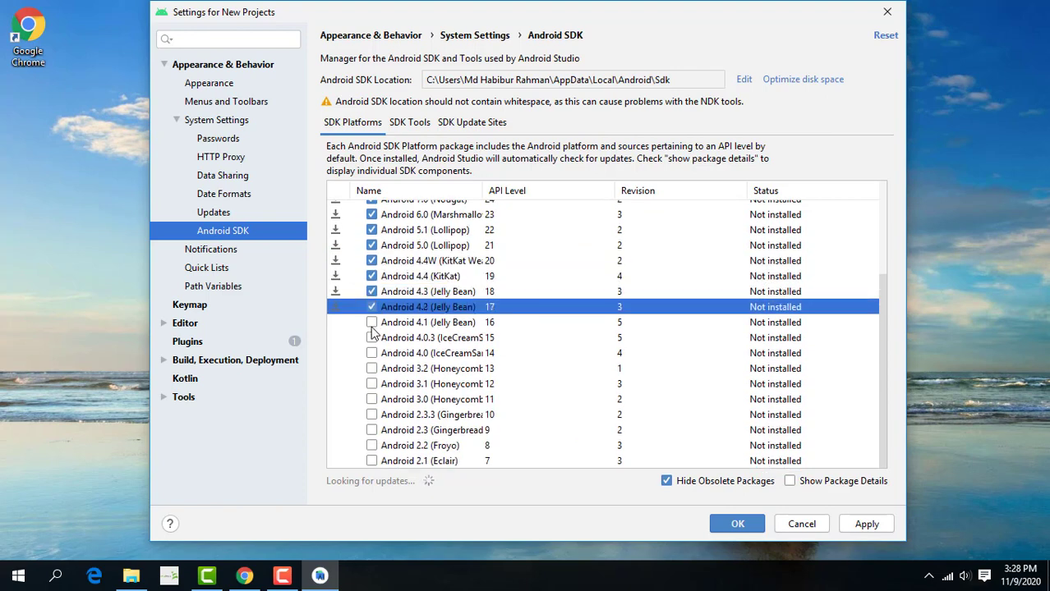
left_click(371, 322)
left_click(371, 338)
left_click(372, 353)
left_click(372, 368)
left_click(372, 383)
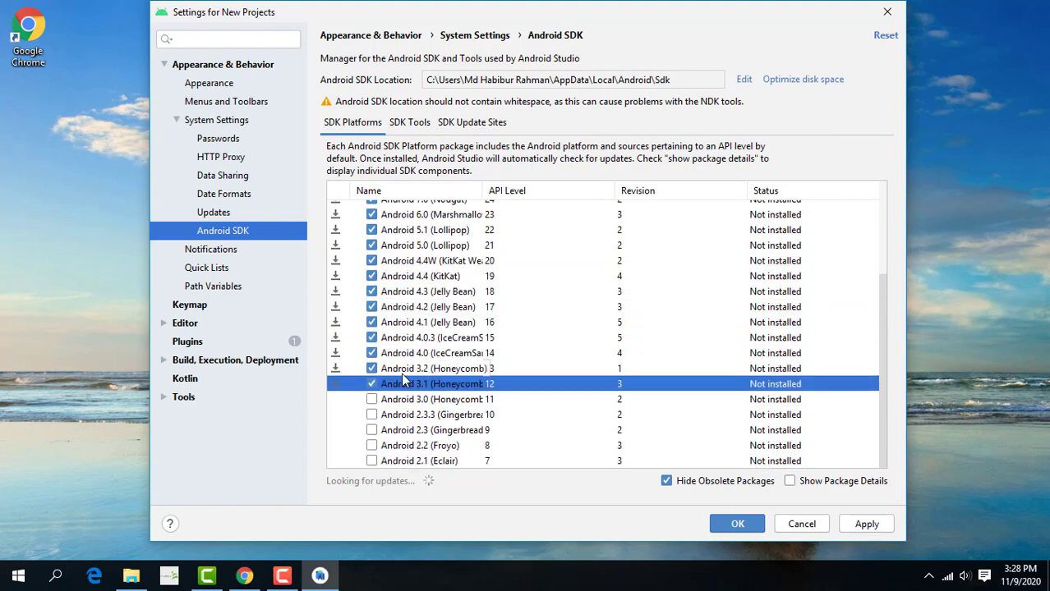
left_click(371, 399)
left_click(371, 415)
left_click(372, 430)
left_click(371, 445)
left_click(371, 461)
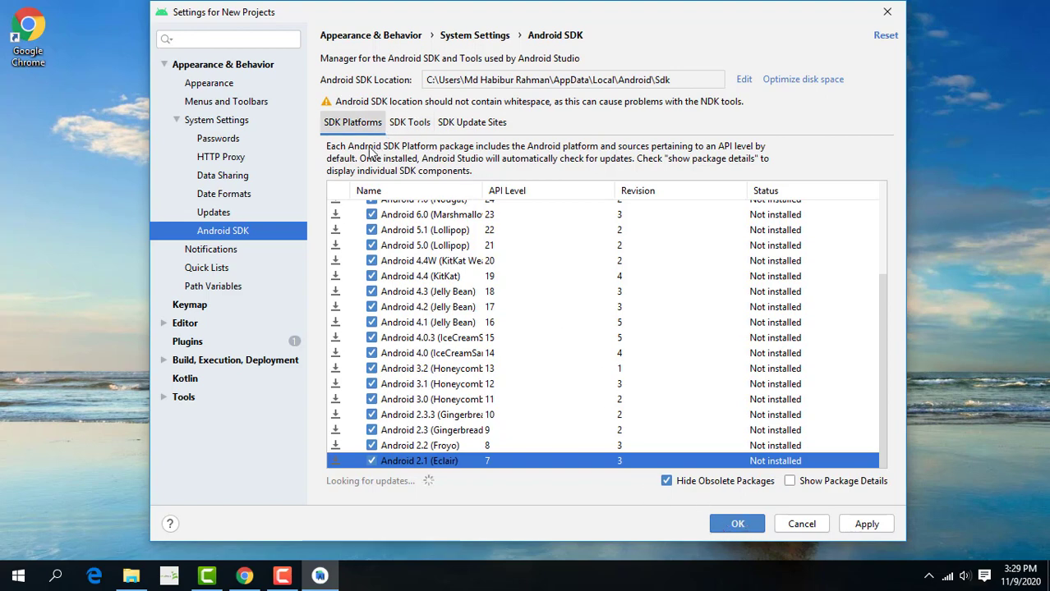
- Mark the SDK tools NDK (Side by side), Command-line Tools, CMake, Android Auto API Simulators, Auto Desktop Head Unit emulator and AMD hypervisor driver for installation
left_click(405, 124)
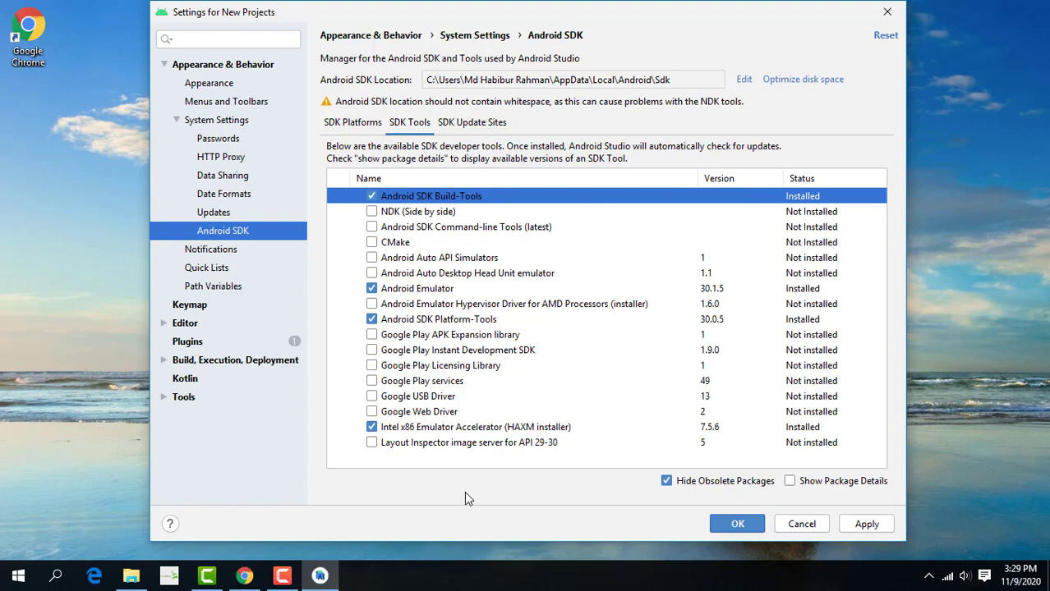
left_click(457, 129)
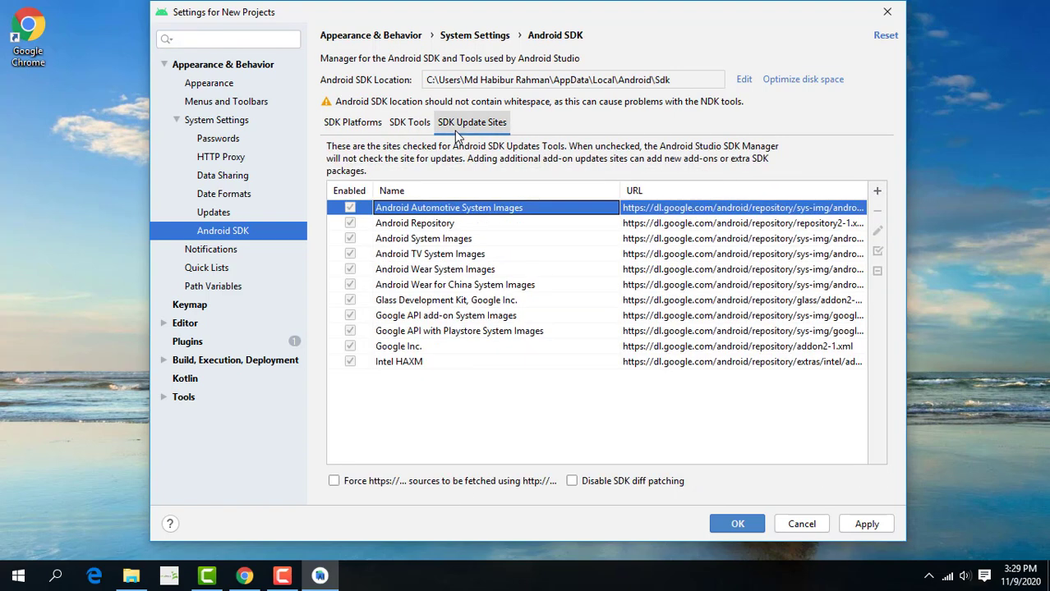
left_click(409, 125)
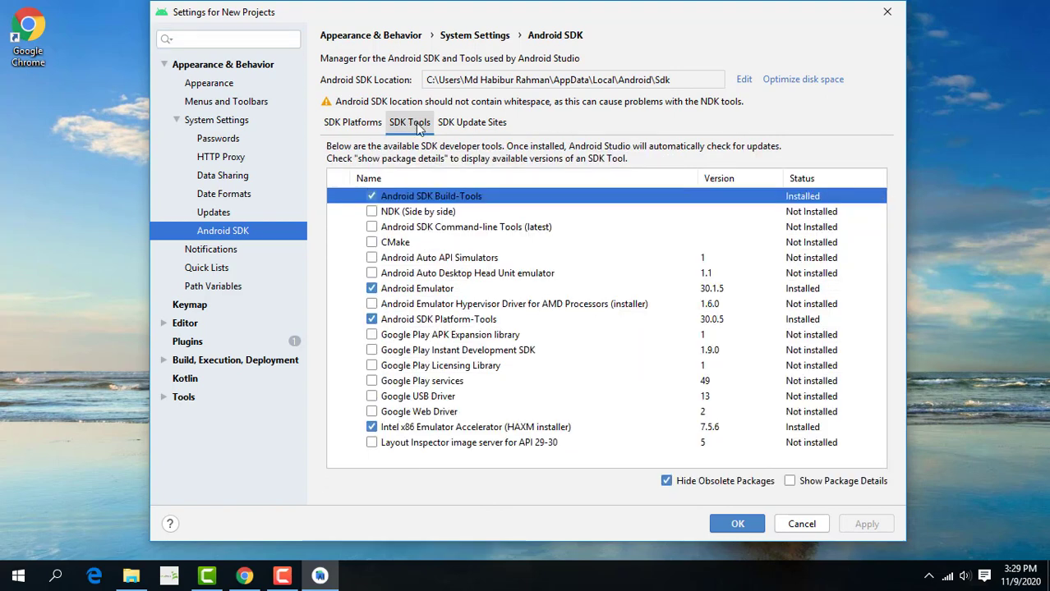
left_click(371, 211)
left_click(371, 242)
left_click(372, 227)
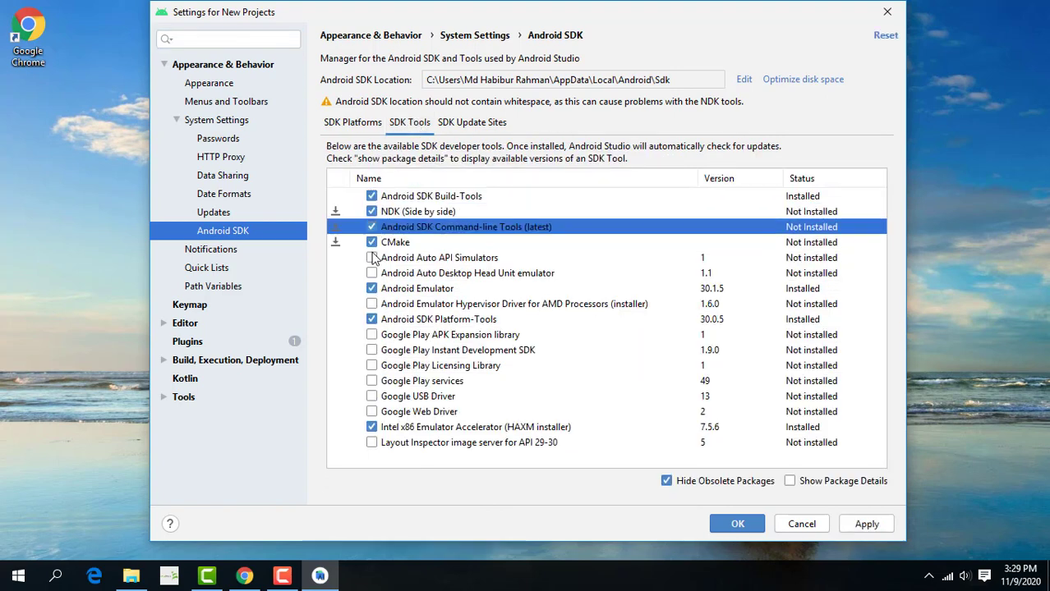
left_click(371, 257)
left_click(371, 273)
left_click(371, 303)
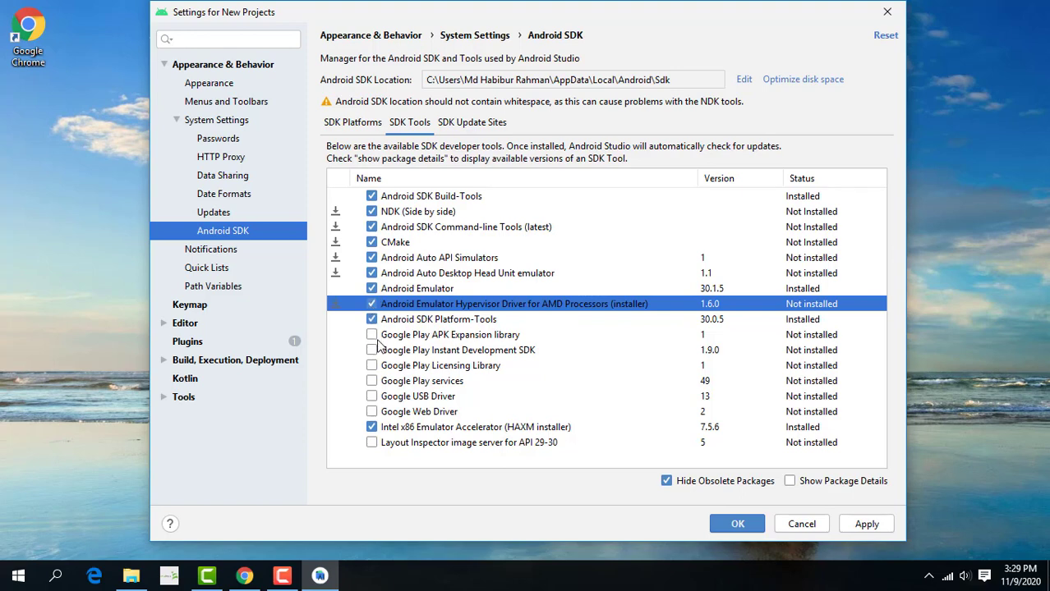
- Mark the Google Play APK Expansion library, Instant Development SDK, Licensing Library and services, the Google USB and Web Drivers, and the Layout Inspector image server
left_click(371, 335)
left_click(371, 350)
left_click(372, 366)
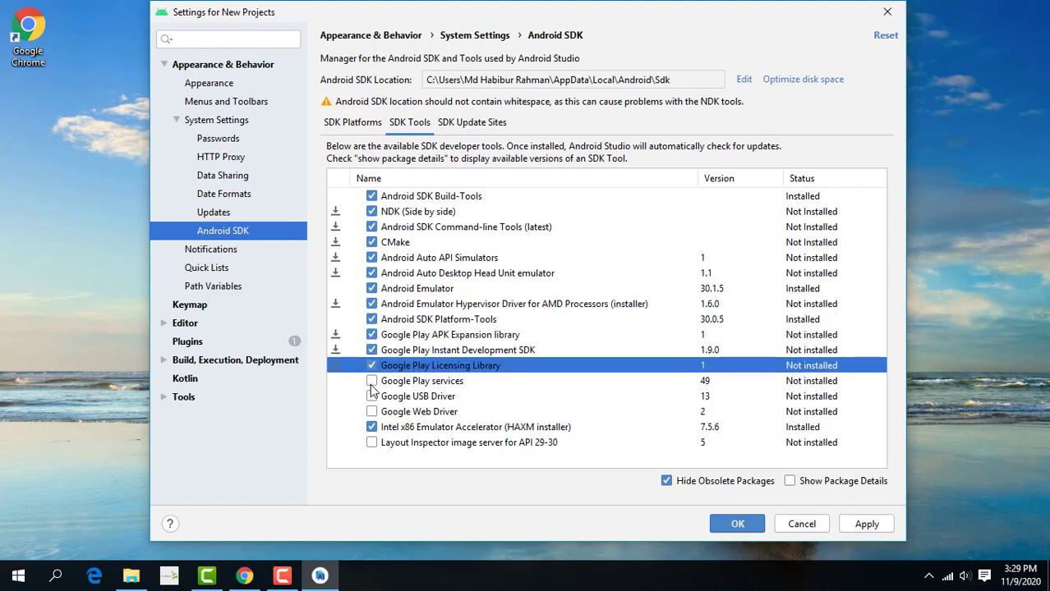
left_click(371, 381)
left_click(371, 396)
left_click(372, 411)
left_click(372, 443)
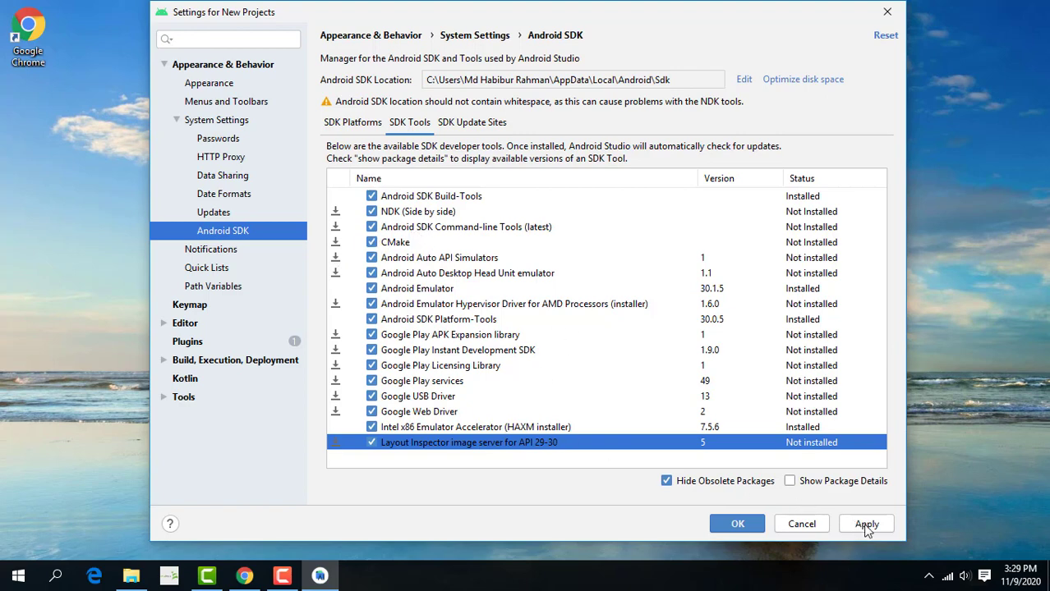
- Review and confirm the component list for the marked SDK tools, and accept the android-sdk-license to start their installation
left_click(737, 525)
scroll(373, 271, "down", 5)
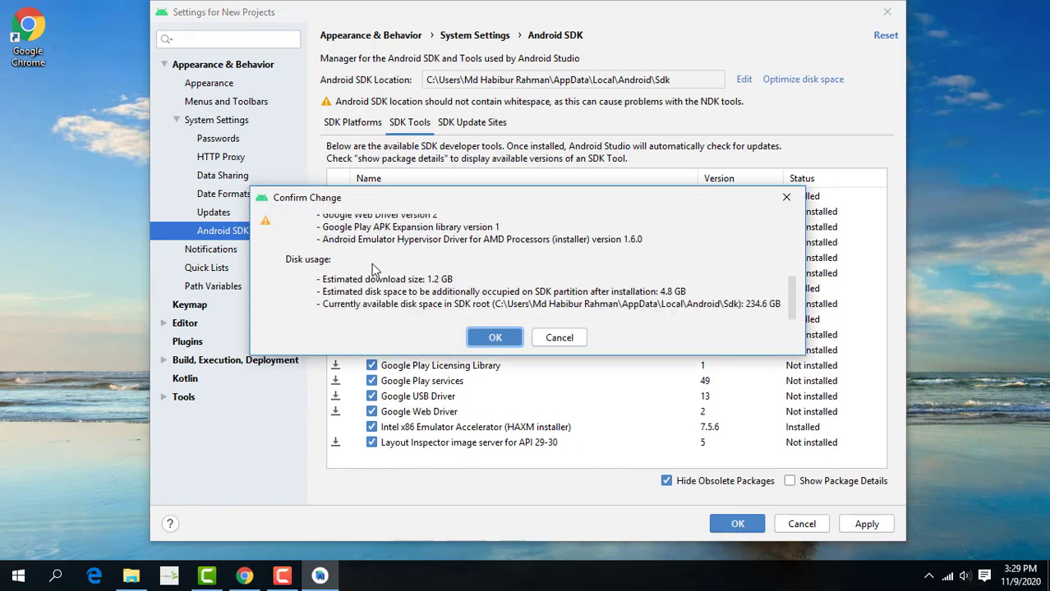
scroll(374, 271, "up", 5)
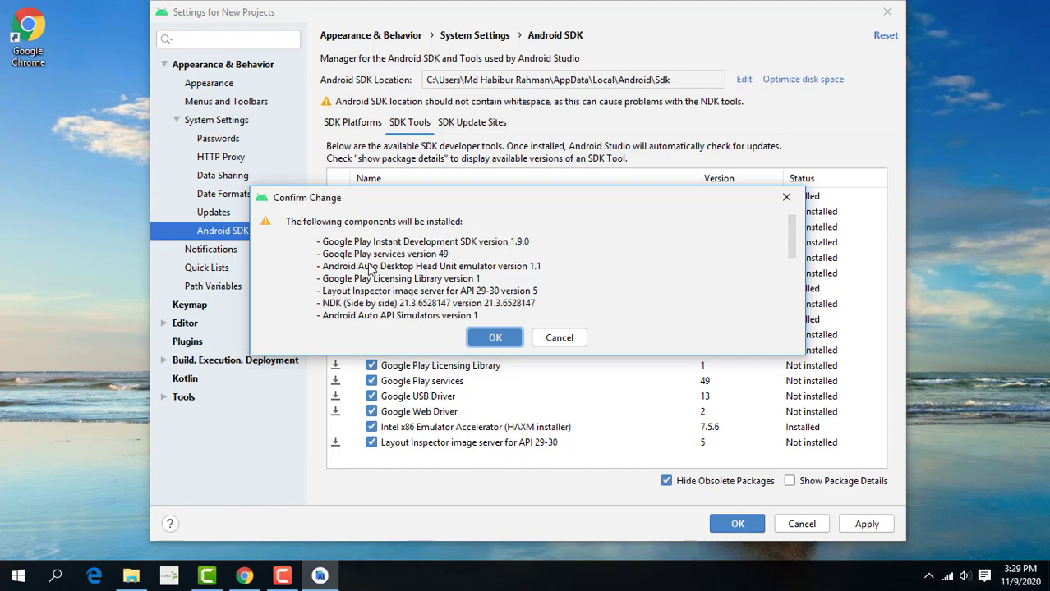
scroll(370, 270, "down", 5)
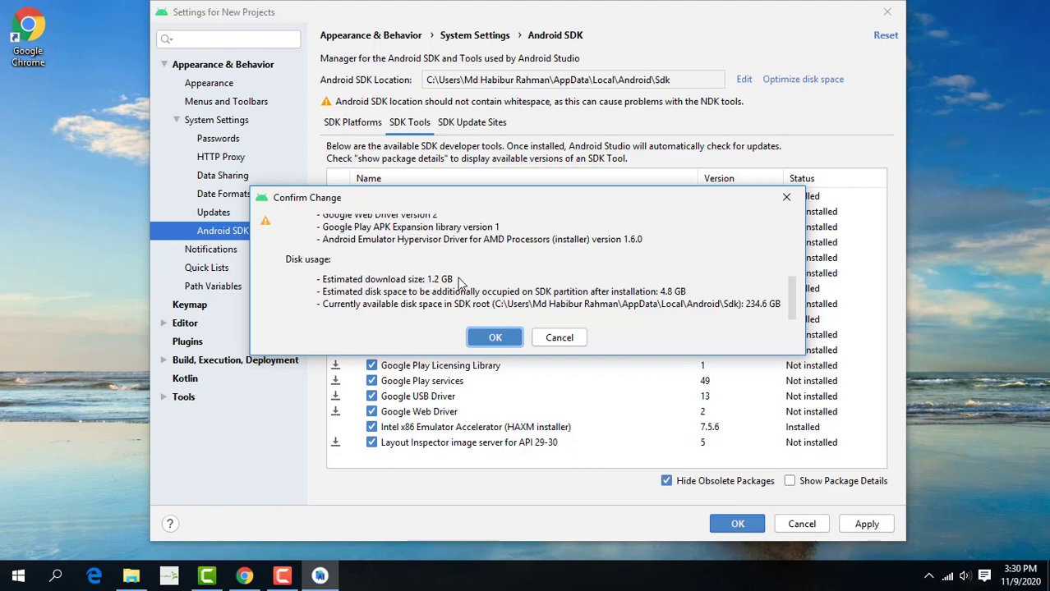
left_click(493, 339)
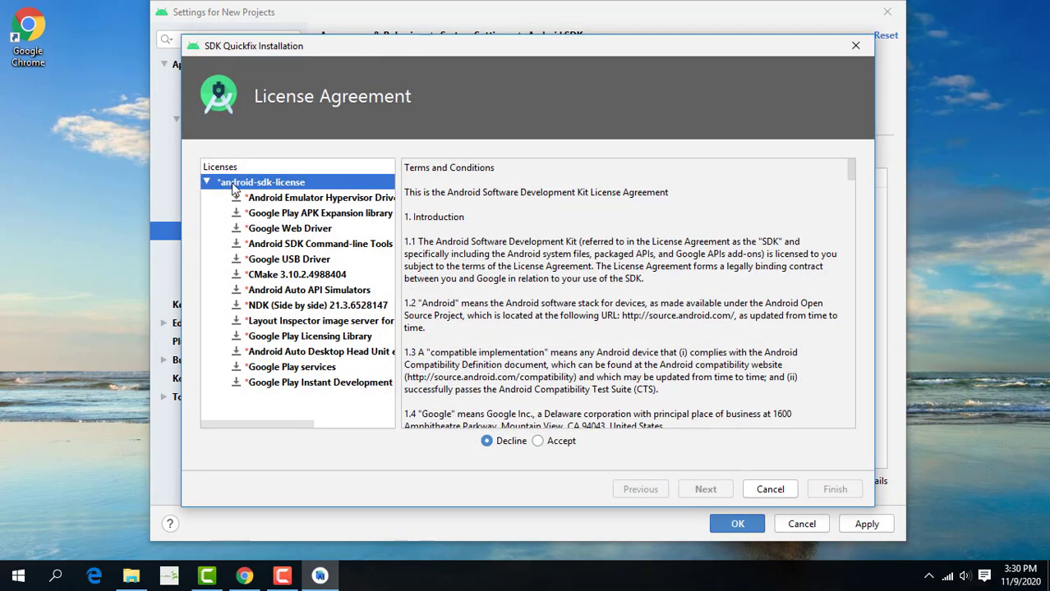
left_click(544, 446)
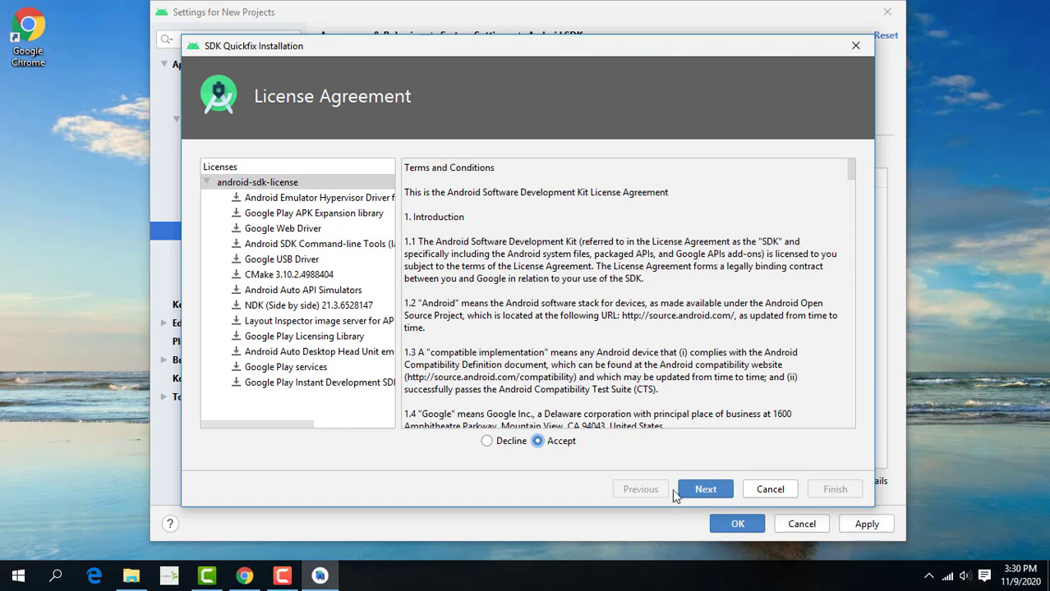
left_click(699, 492)
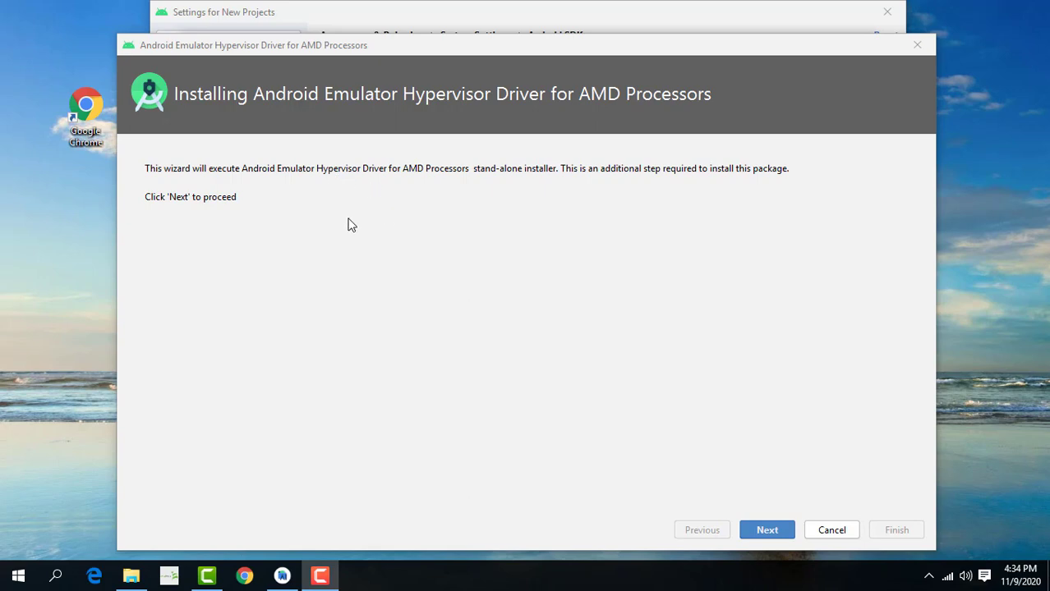
- Run the Android Emulator Hypervisor Driver for AMD Processors installer, and close the component installation when it ends
left_click(764, 532)
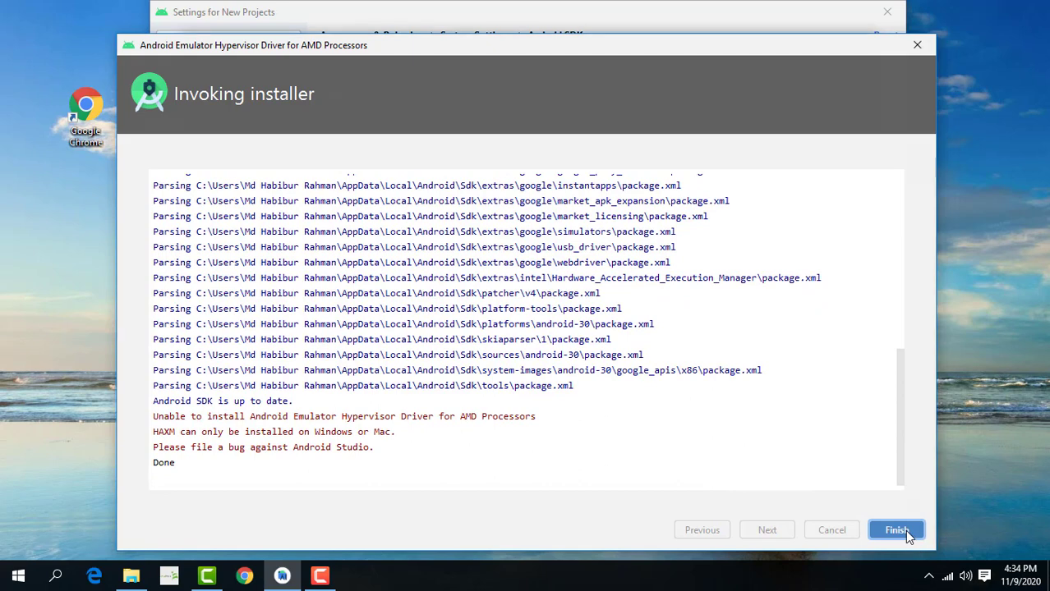
left_click(902, 529)
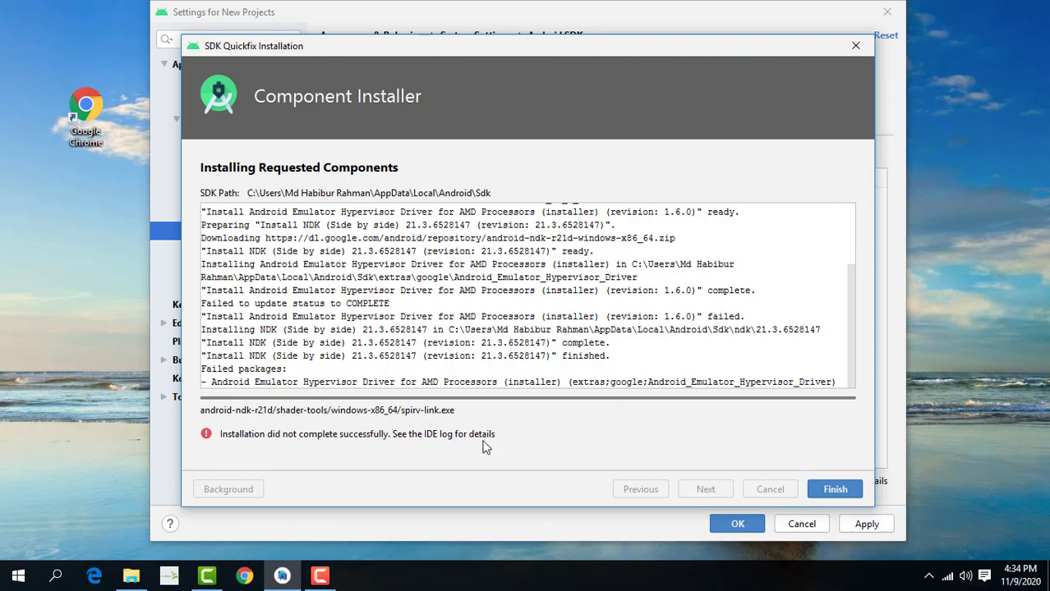
left_click(832, 488)
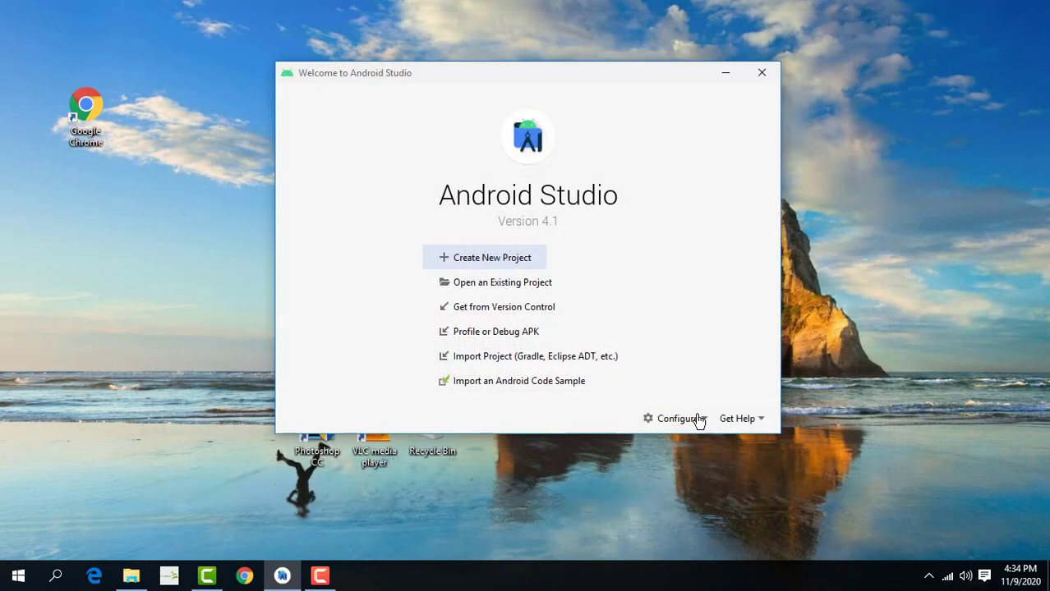
- Reopen the SDK Manager from the welcome window and examine the installation status of the SDK tools and SDK platforms
left_click(690, 418)
left_click(694, 352)
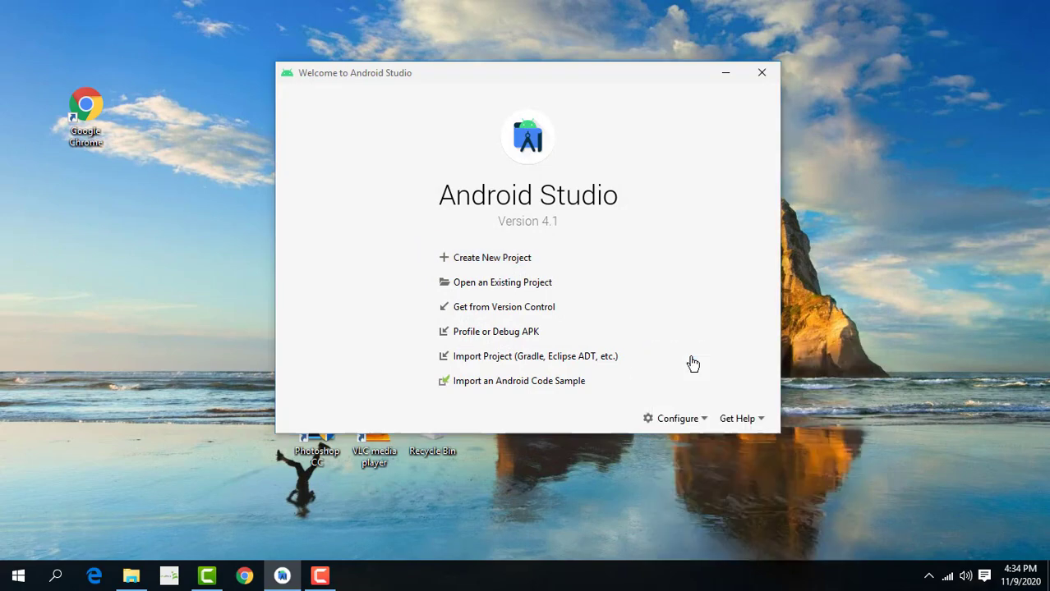
left_click(394, 123)
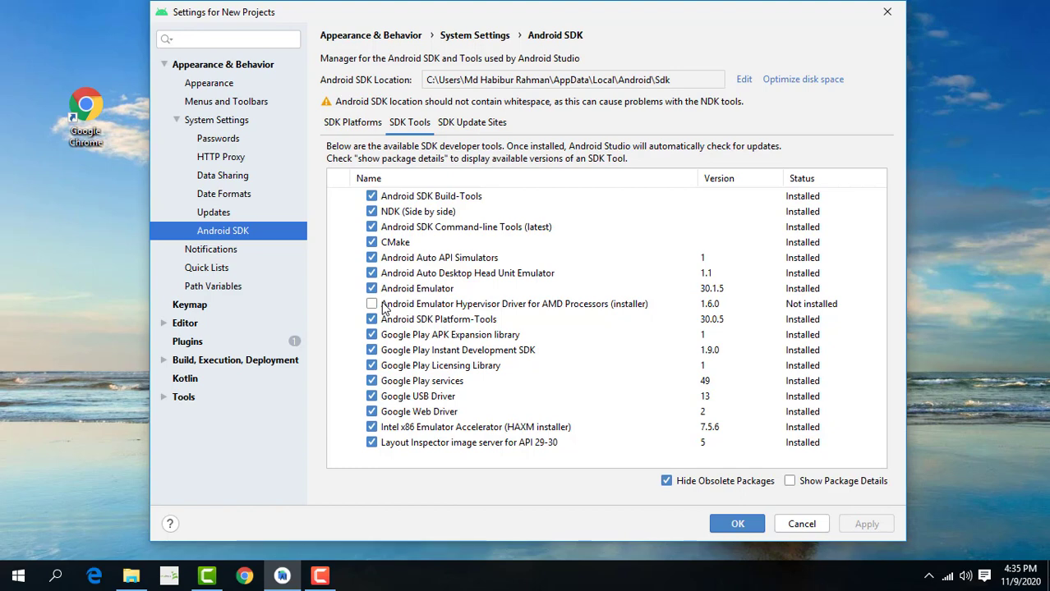
left_click(353, 121)
scroll(459, 242, "down", 2)
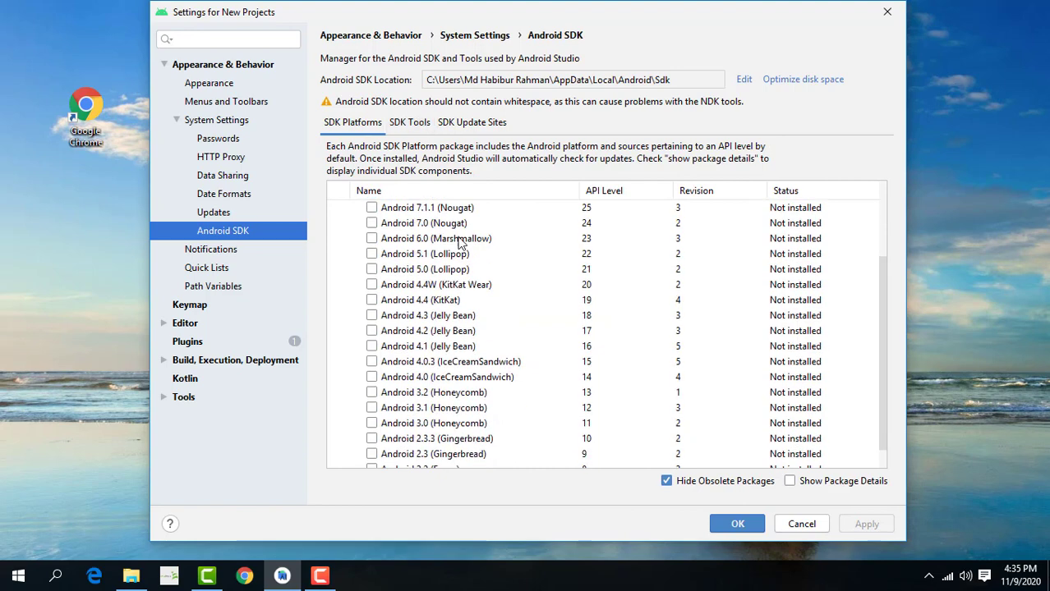
scroll(460, 242, "up", 3)
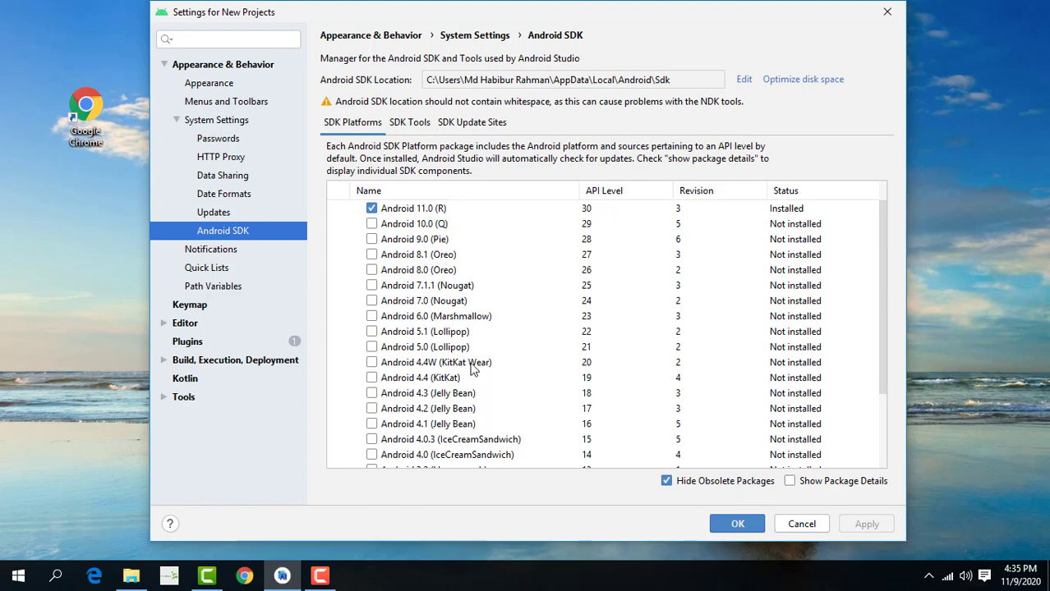
scroll(386, 296, "down", 3)
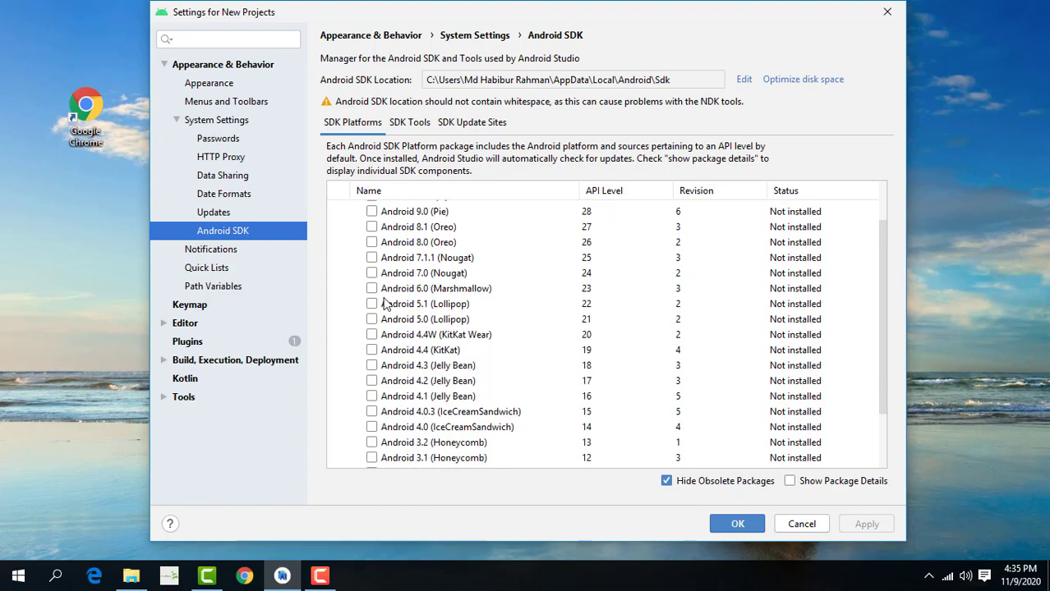
scroll(443, 301, "up", 3)
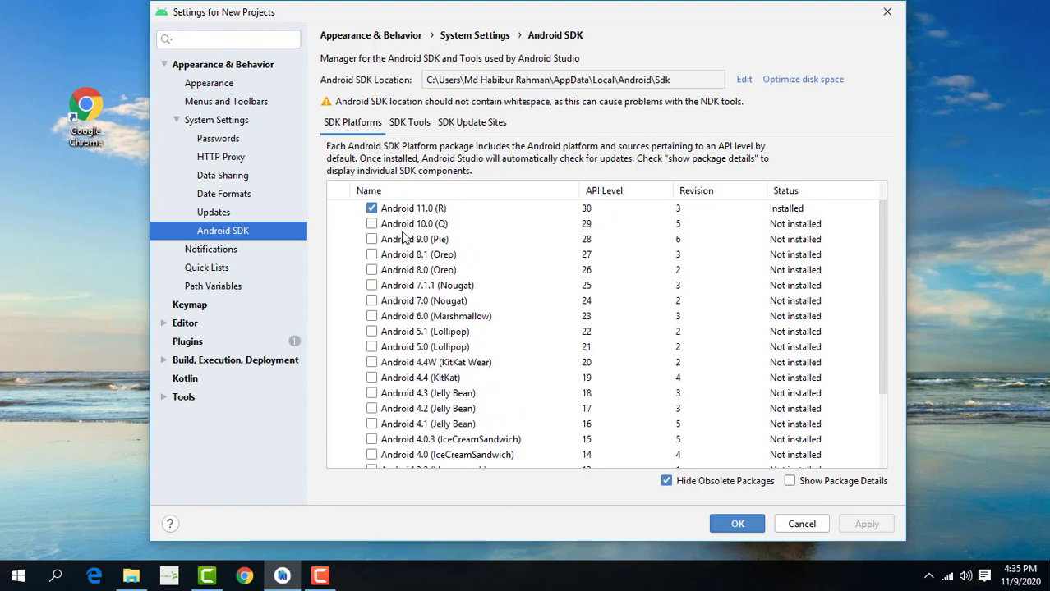
- Mark the SDK platforms from Android 10.0 (Q) down to Android 6.0 (Marshmallow) for installation
left_click(371, 223)
left_click(371, 239)
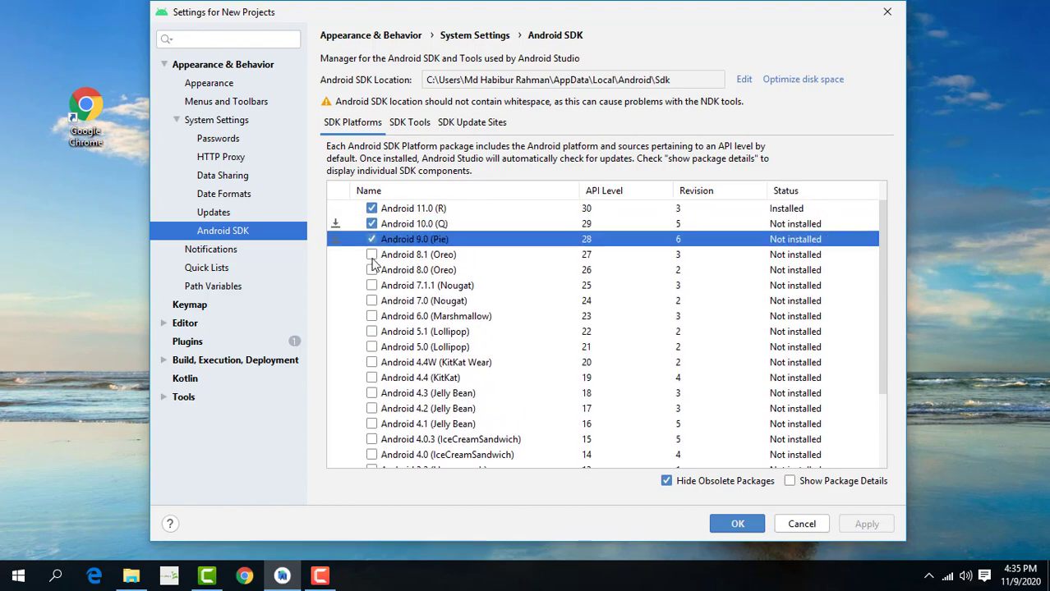
left_click(372, 255)
left_click(372, 270)
left_click(371, 285)
left_click(372, 301)
left_click(371, 316)
- Mark the SDK platforms from Android 5.1 (Lollipop) down to Android 4.1 (Jelly Bean) for installation
scroll(371, 320, "down", 6)
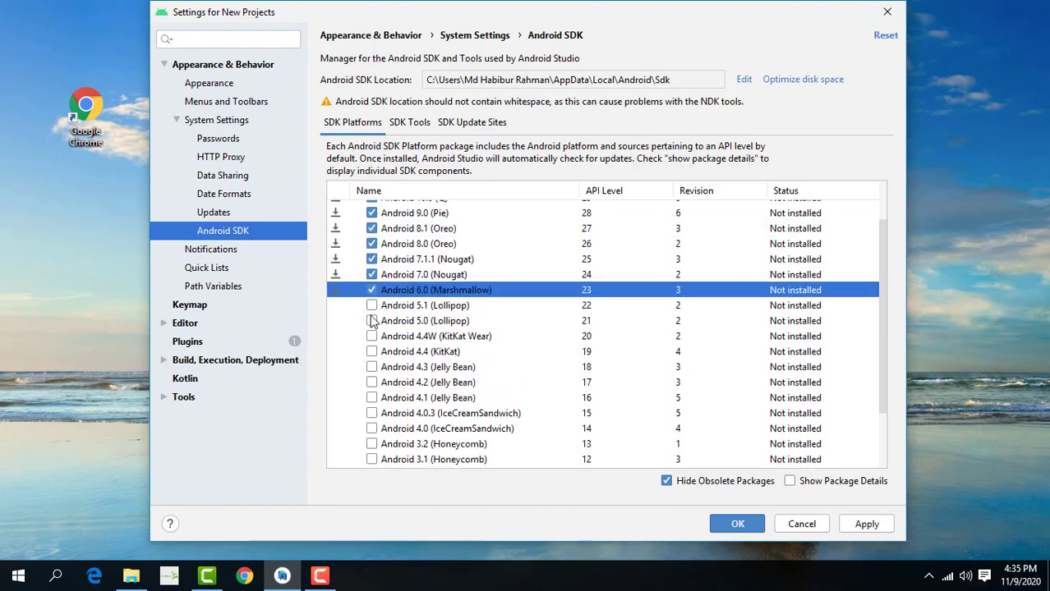
left_click(371, 239)
left_click(371, 255)
left_click(372, 269)
left_click(371, 285)
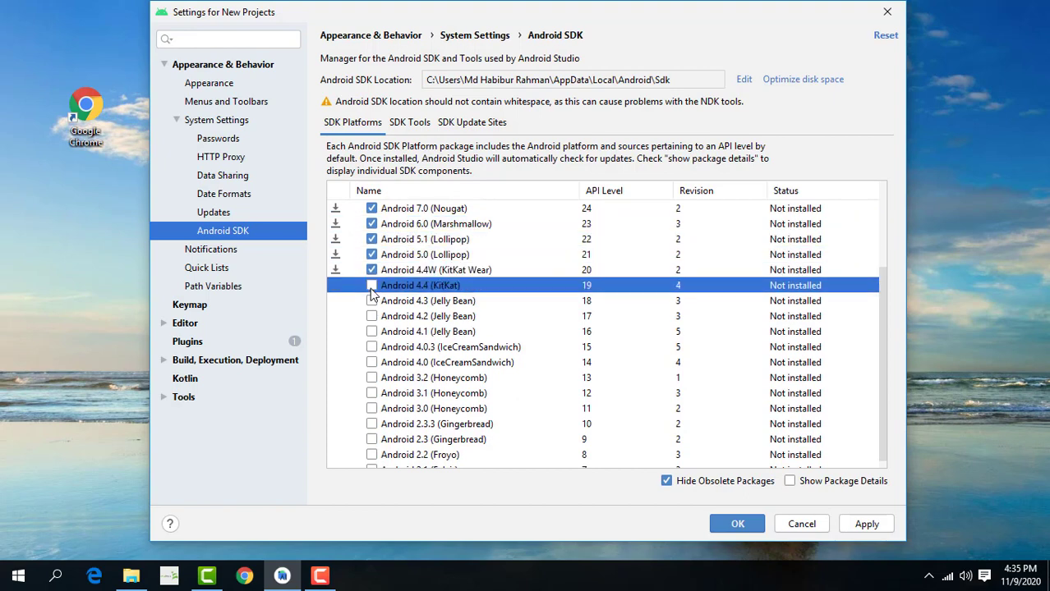
left_click(372, 301)
left_click(372, 316)
left_click(371, 332)
- Mark the SDK platforms from Android 4.0.3 (IceCreamSandwich) down to Android 2.1 (Eclair) for installation
scroll(369, 334, "down", 1)
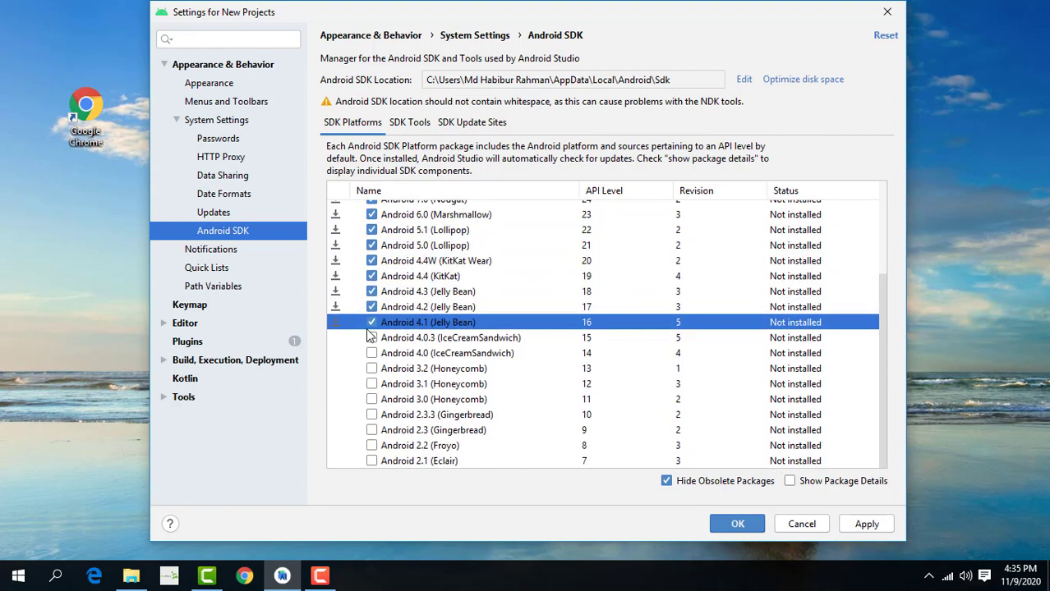
left_click(371, 338)
left_click(371, 353)
left_click(371, 383)
left_click(371, 399)
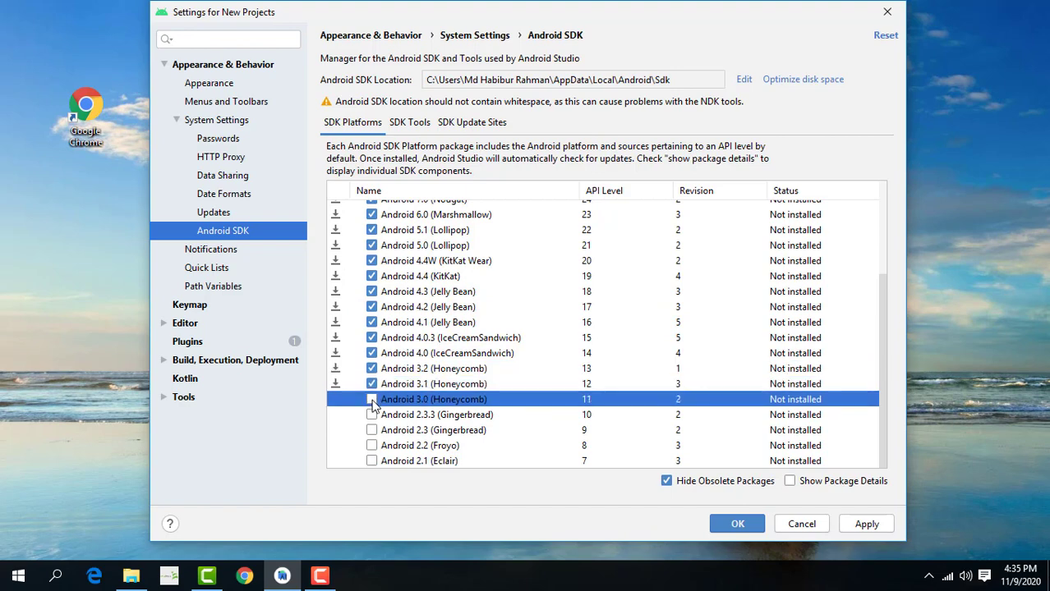
left_click(371, 414)
left_click(371, 430)
left_click(372, 465)
left_click(372, 462)
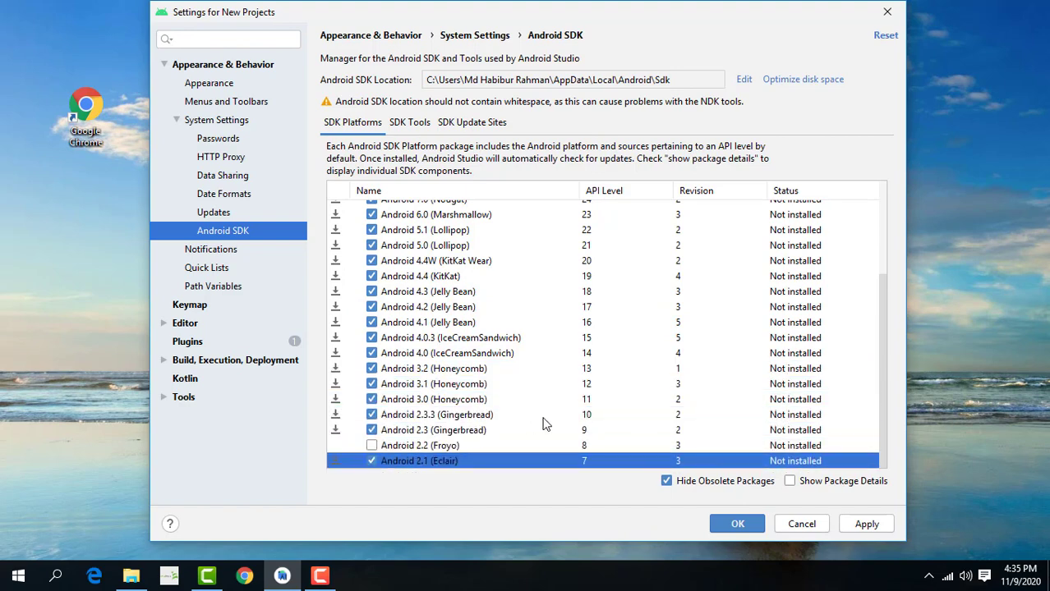
left_click(372, 445)
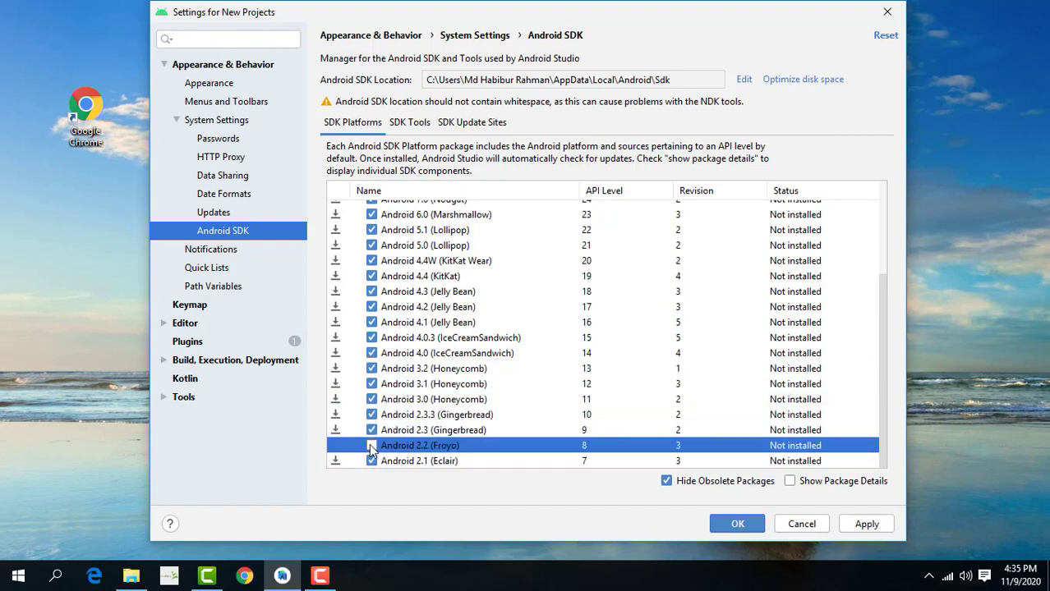
- Review the component list and disk usage for the marked SDK platforms, and confirm their installation
left_click(737, 524)
scroll(432, 274, "down", 3)
scroll(431, 274, "down", 5)
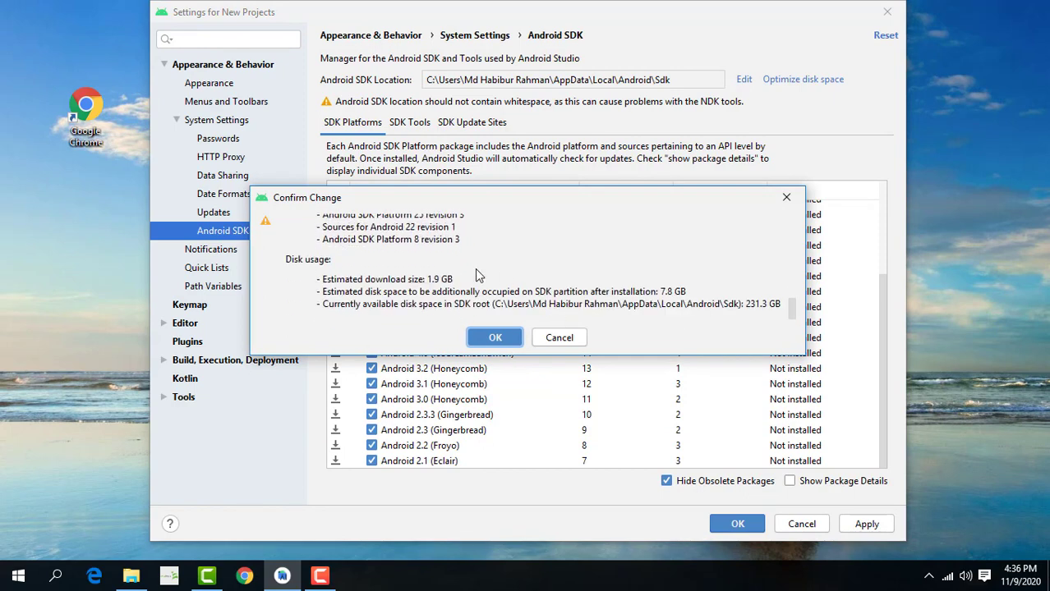
left_click(493, 337)
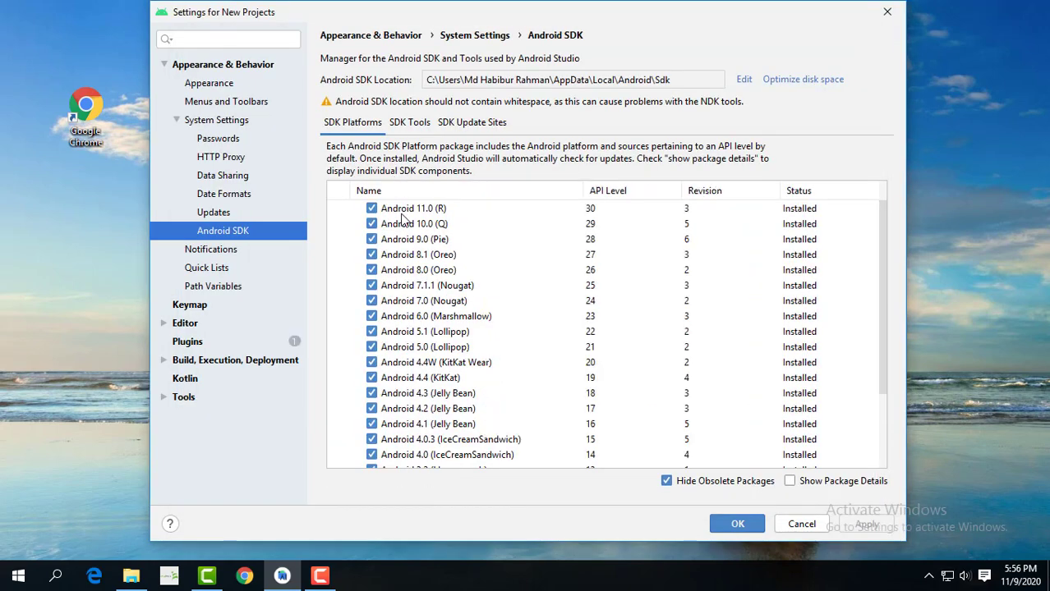
- Check the installation status of all SDK platforms and SDK tools, and close the SDK Manager
scroll(448, 261, "down", 3)
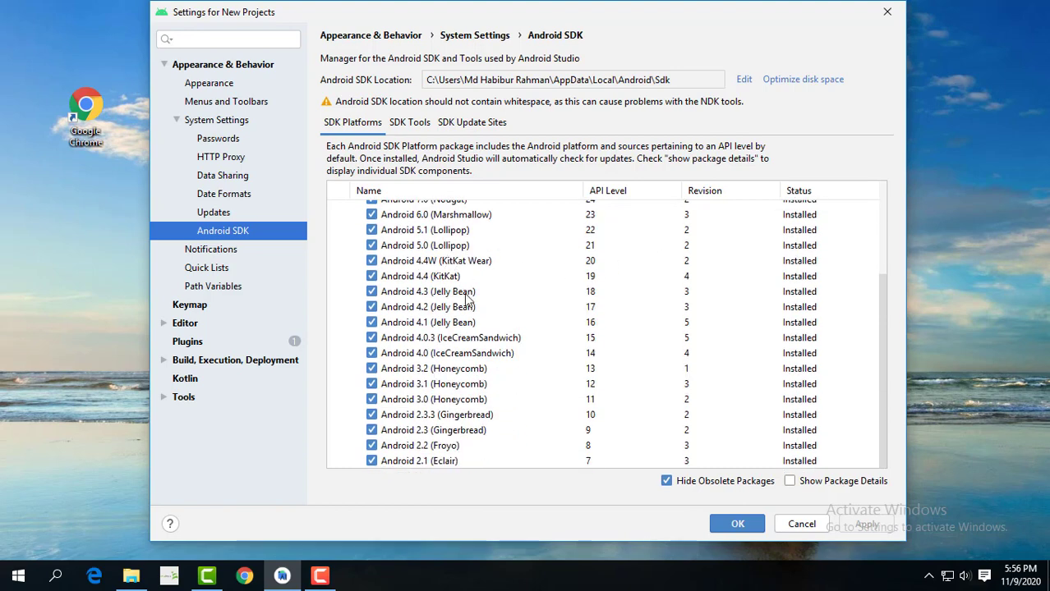
scroll(449, 297, "up", 3)
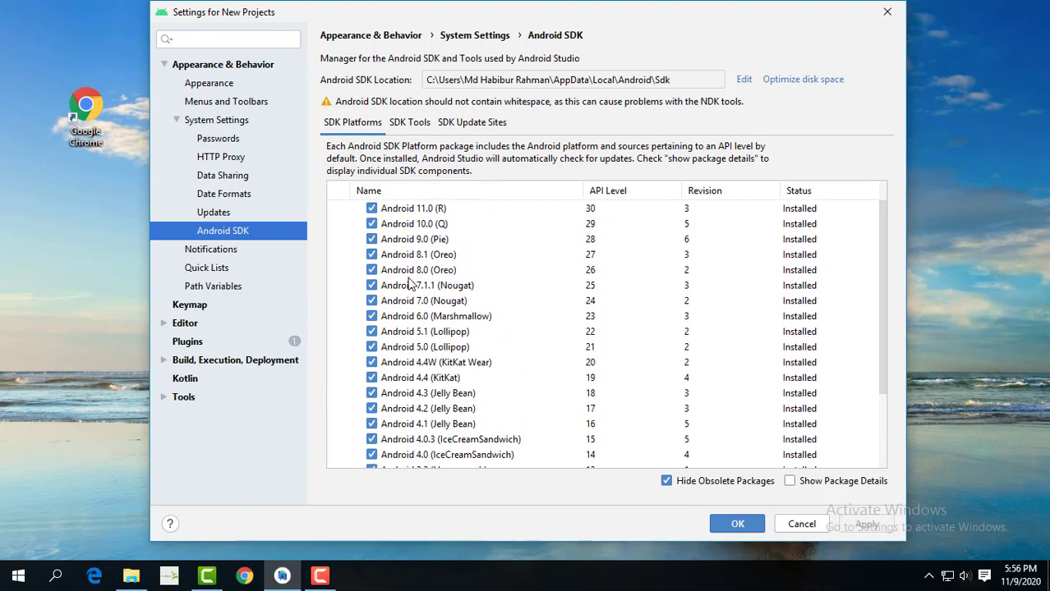
left_click(411, 124)
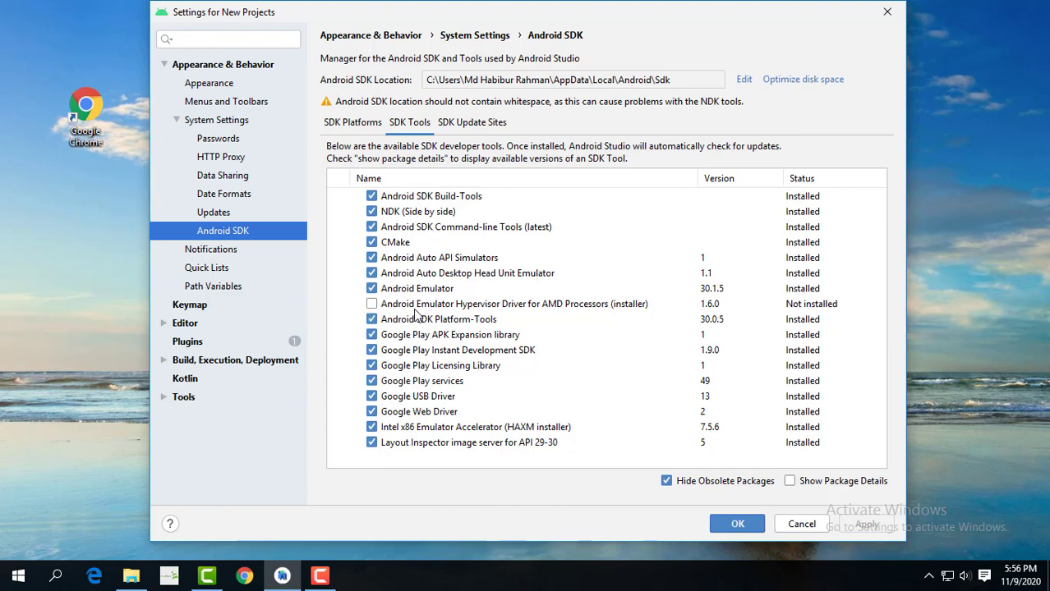
left_click(353, 123)
scroll(373, 262, "down", 3)
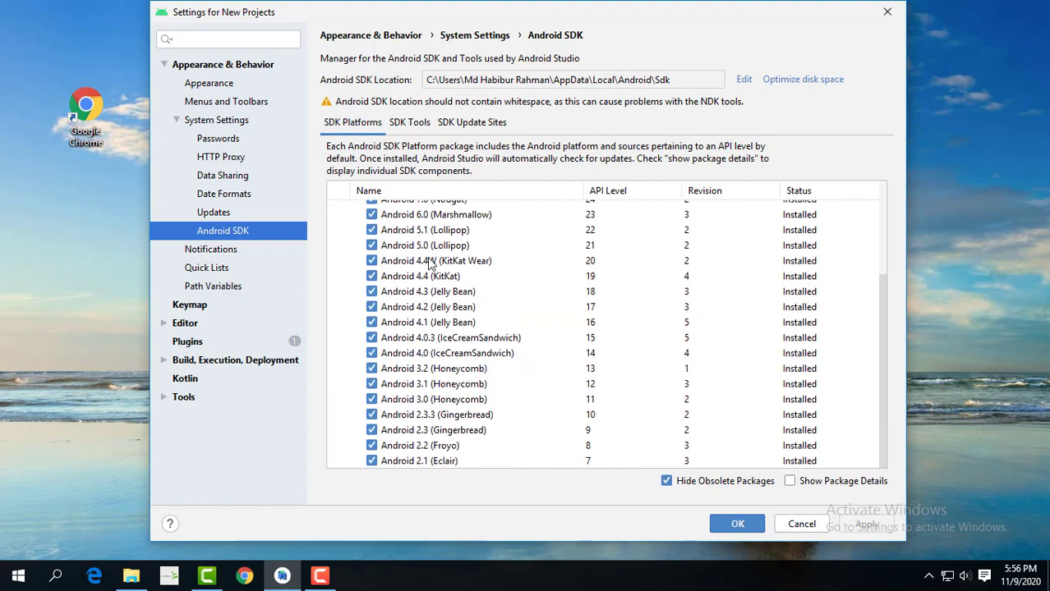
left_click(409, 123)
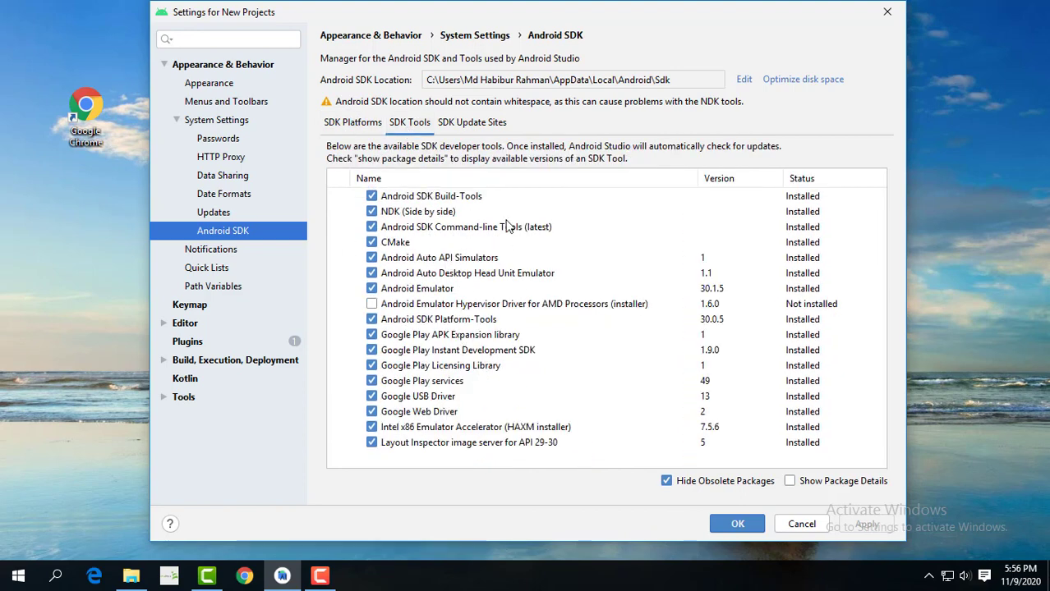
left_click(352, 123)
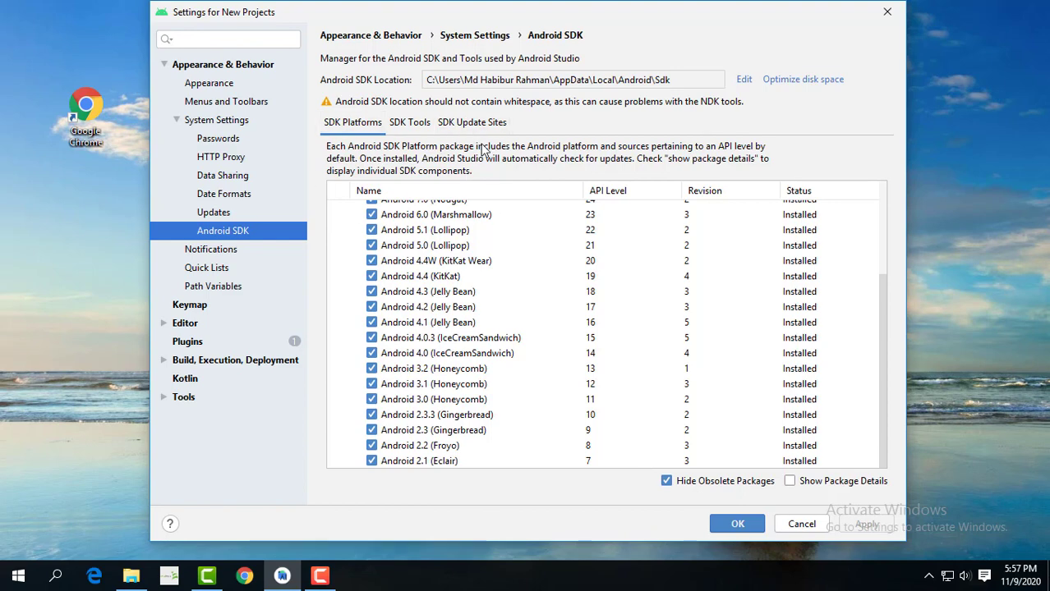
left_click(737, 523)
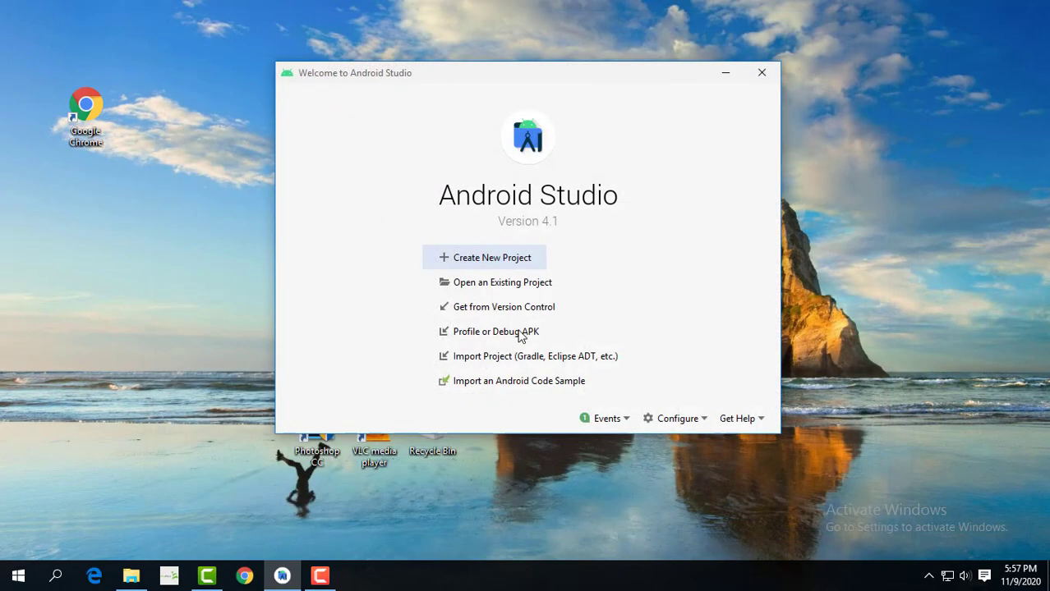